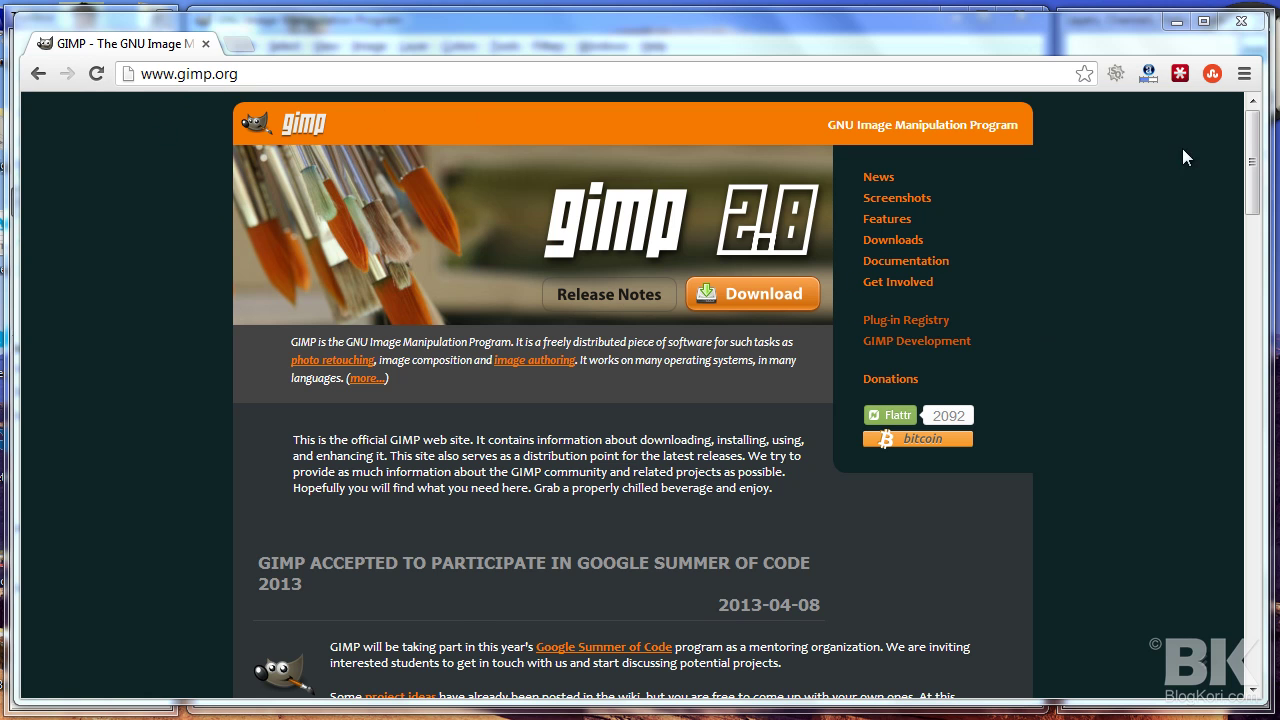
- Minimize Chrome and bring up the Work folder holding #1.jpg and #2.jpg
click(1175, 28)
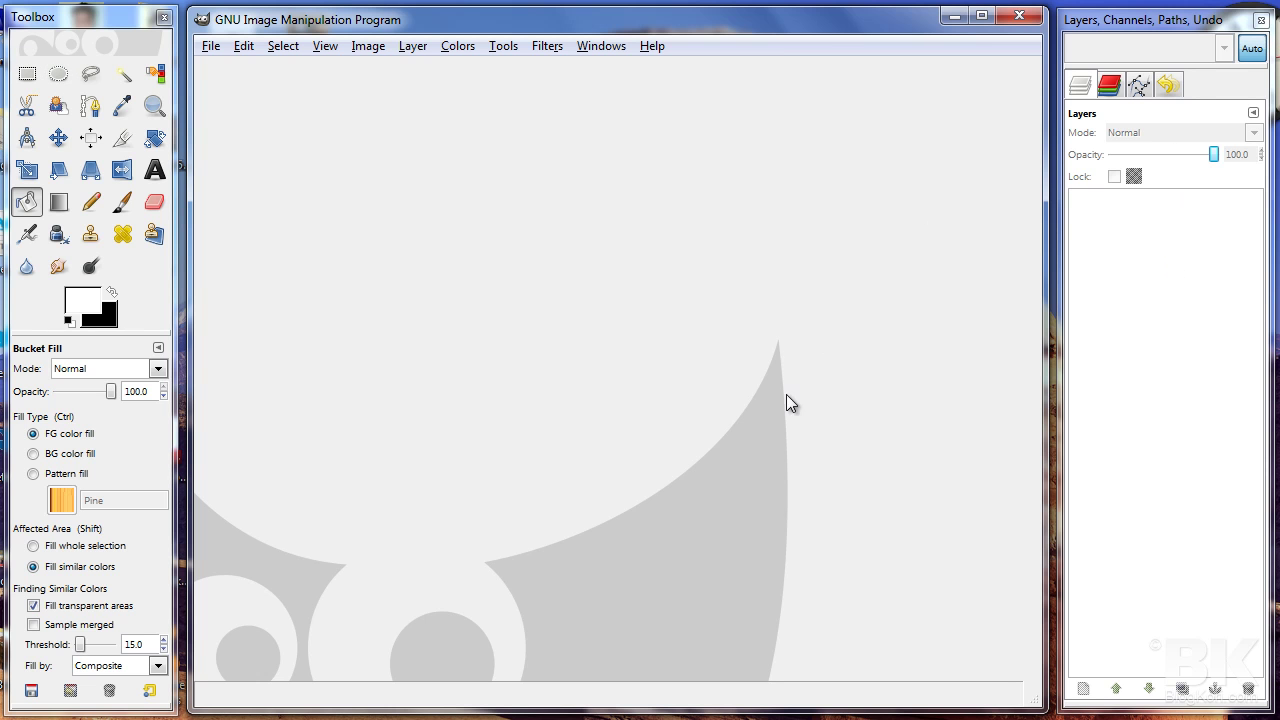
click(695, 715)
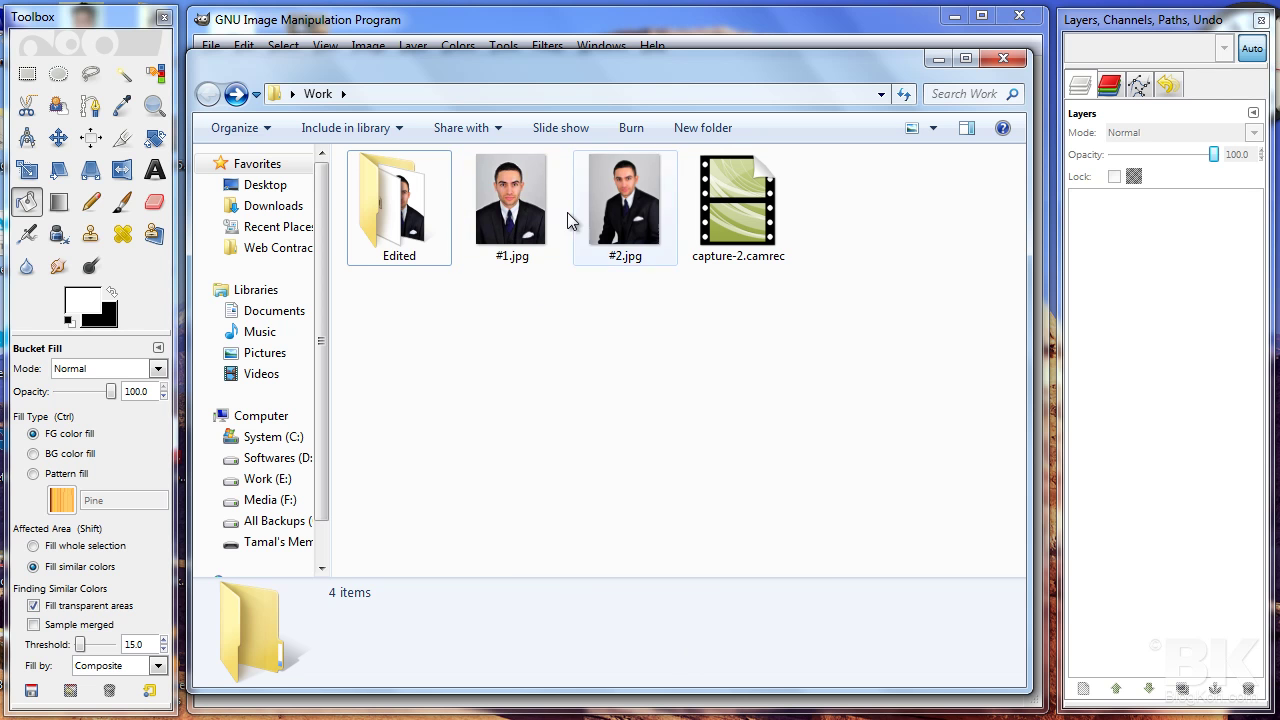
- Preview portraits #1.jpg and #2.jpg in Photo Viewer, then close it
click(506, 210)
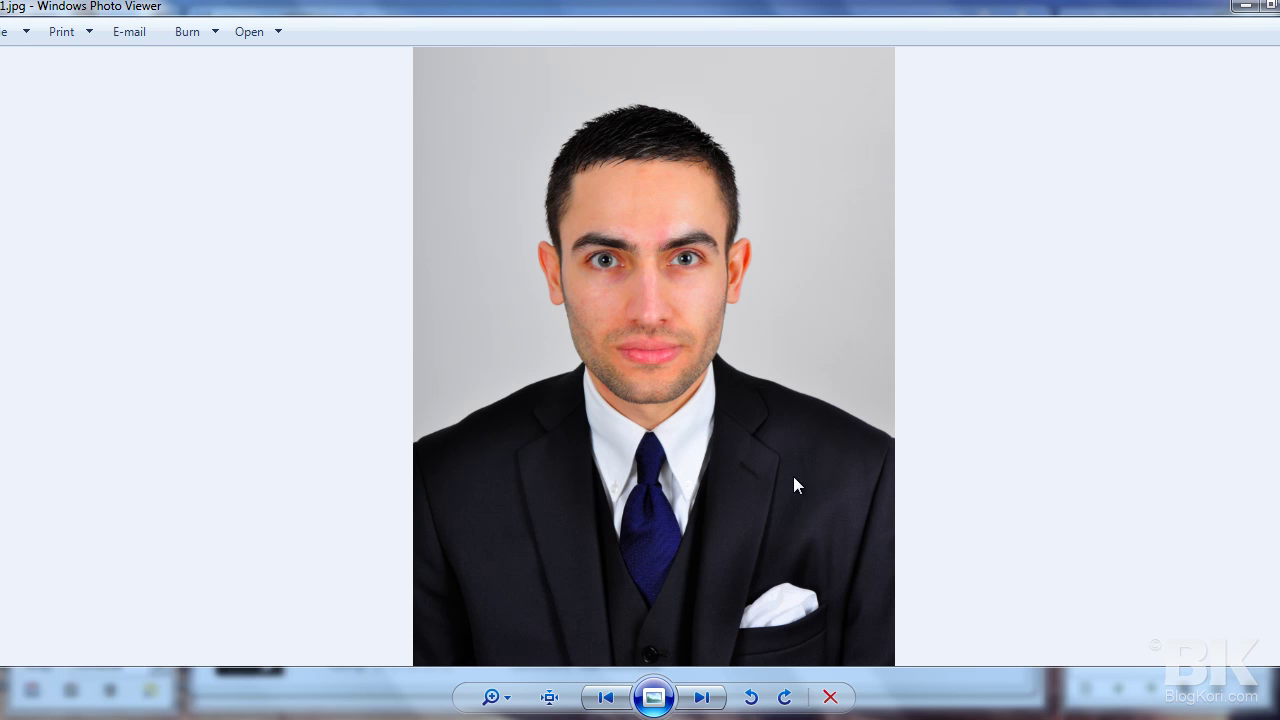
click(722, 697)
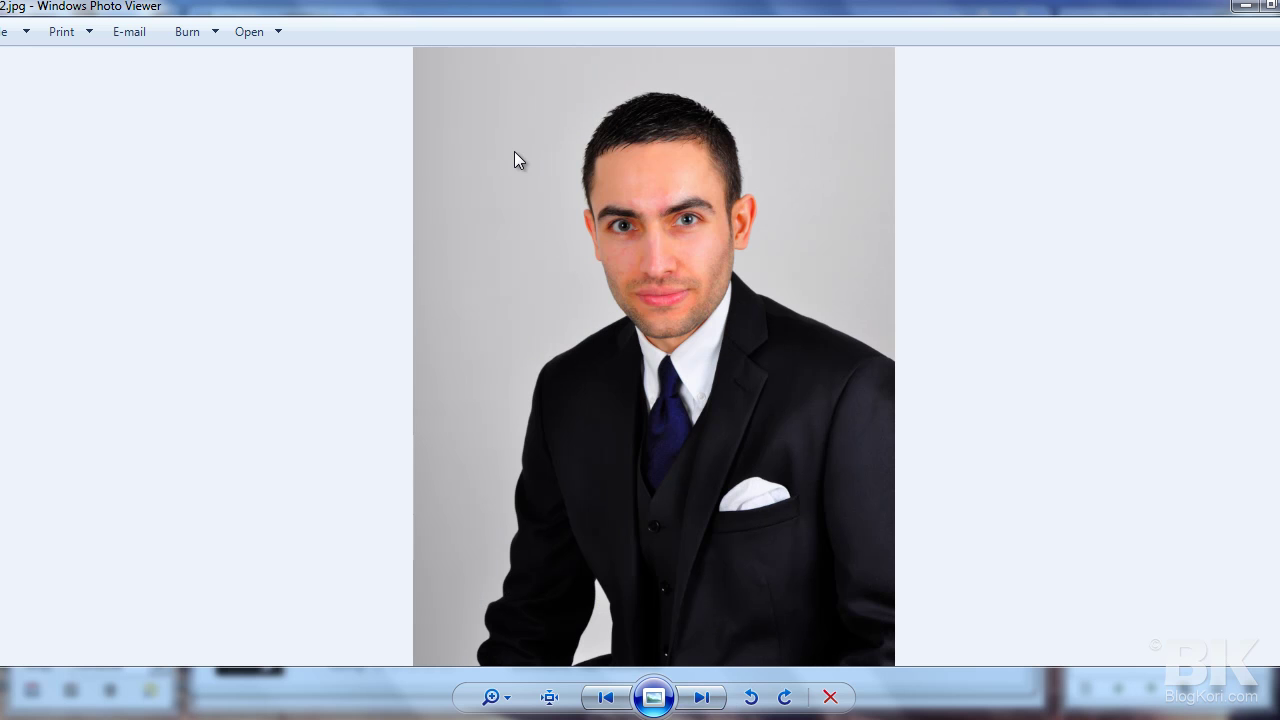
click(1271, 5)
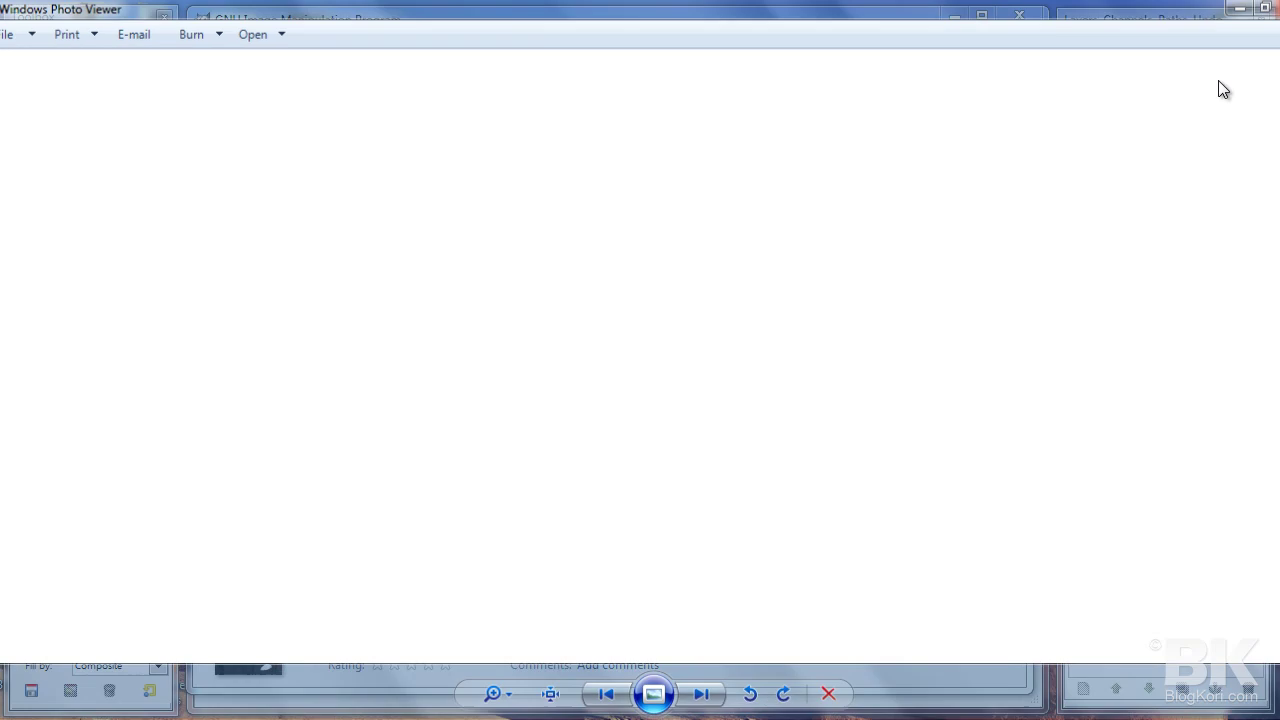
- Move the Work folder window down-right and drag #1.jpg toward GIMP
click(670, 404)
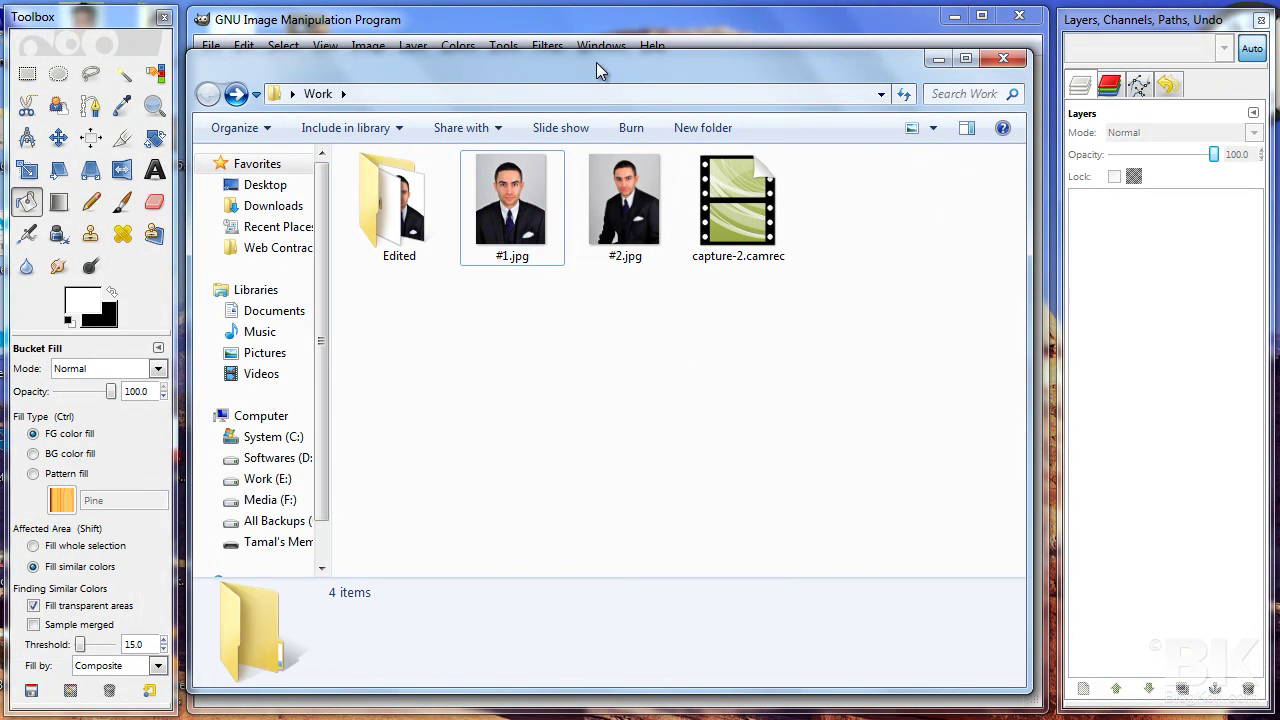
drag(596, 62, 813, 175)
drag(750, 330, 886, 271)
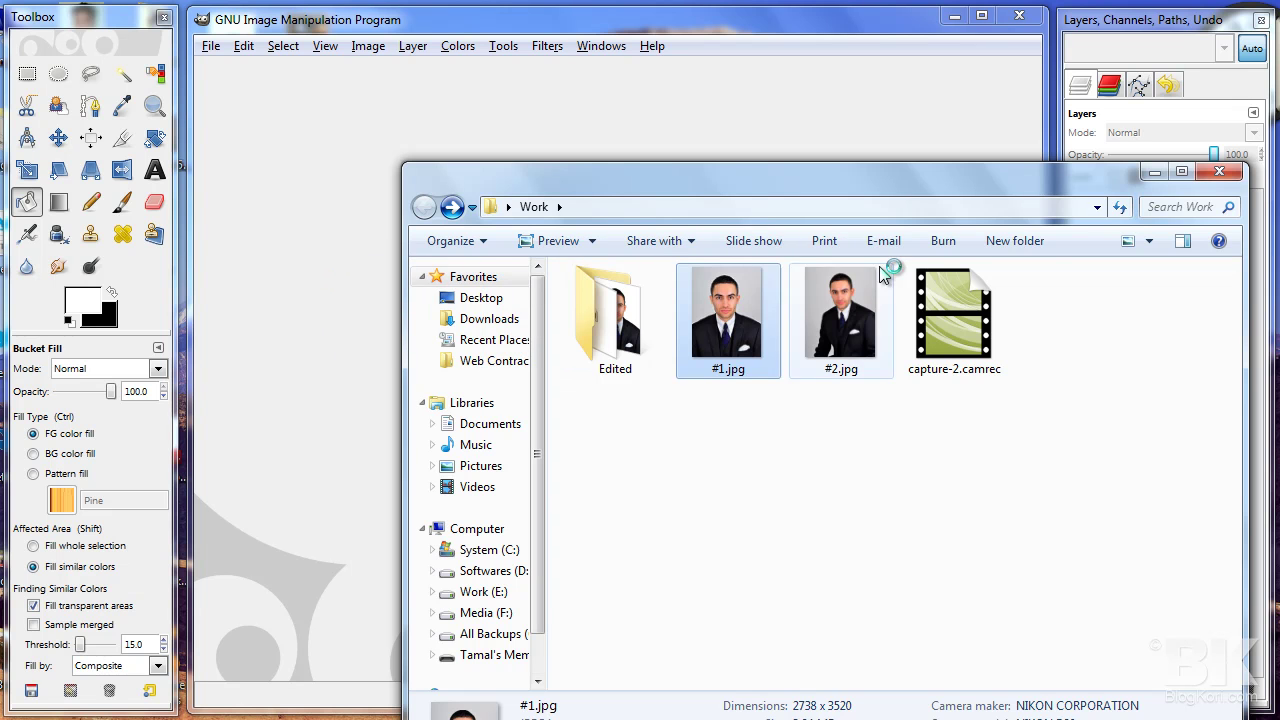
- Load #1.jpg into GIMP and add an alpha channel to its Background layer
click(1154, 172)
drag(1152, 172, 771, 206)
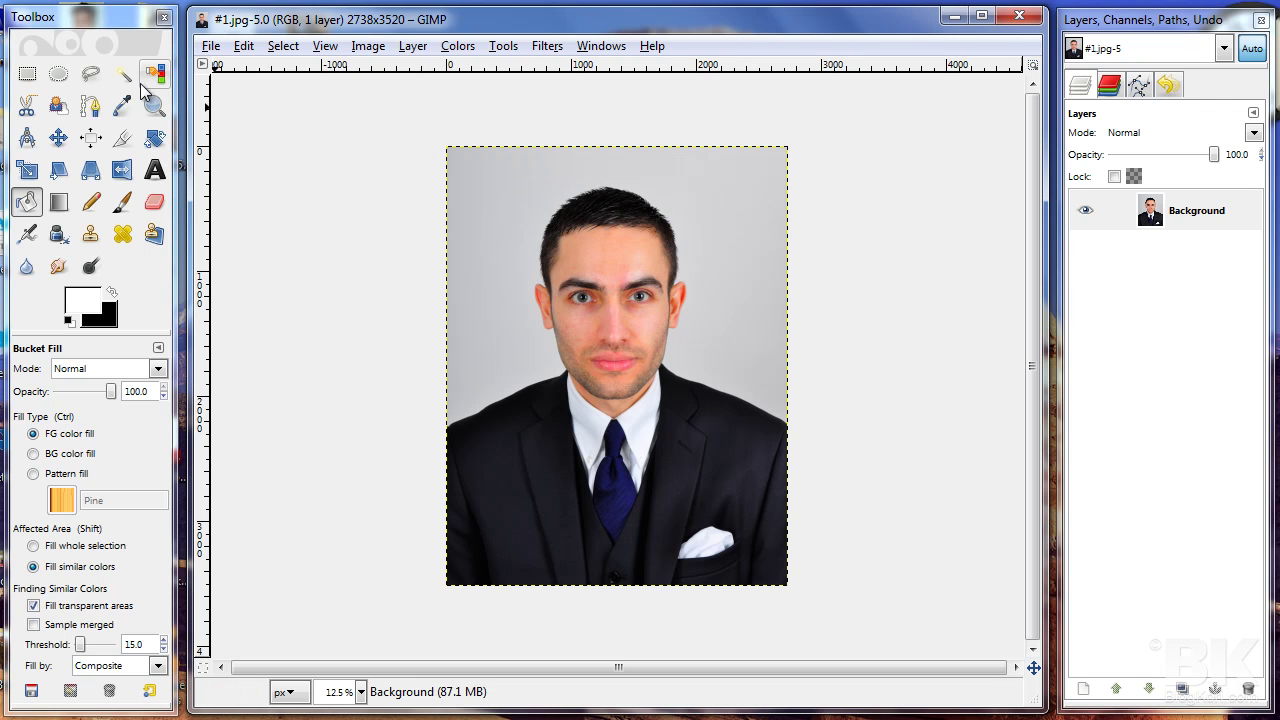
right_click(1218, 213)
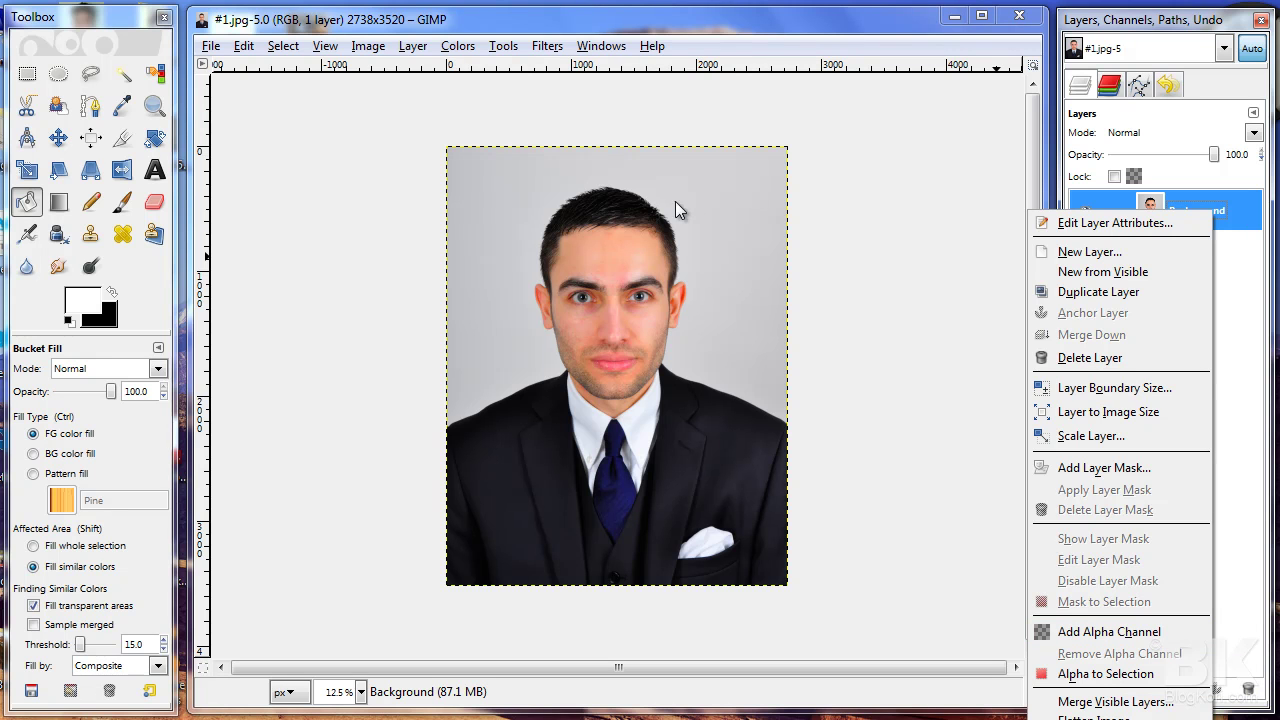
click(1090, 632)
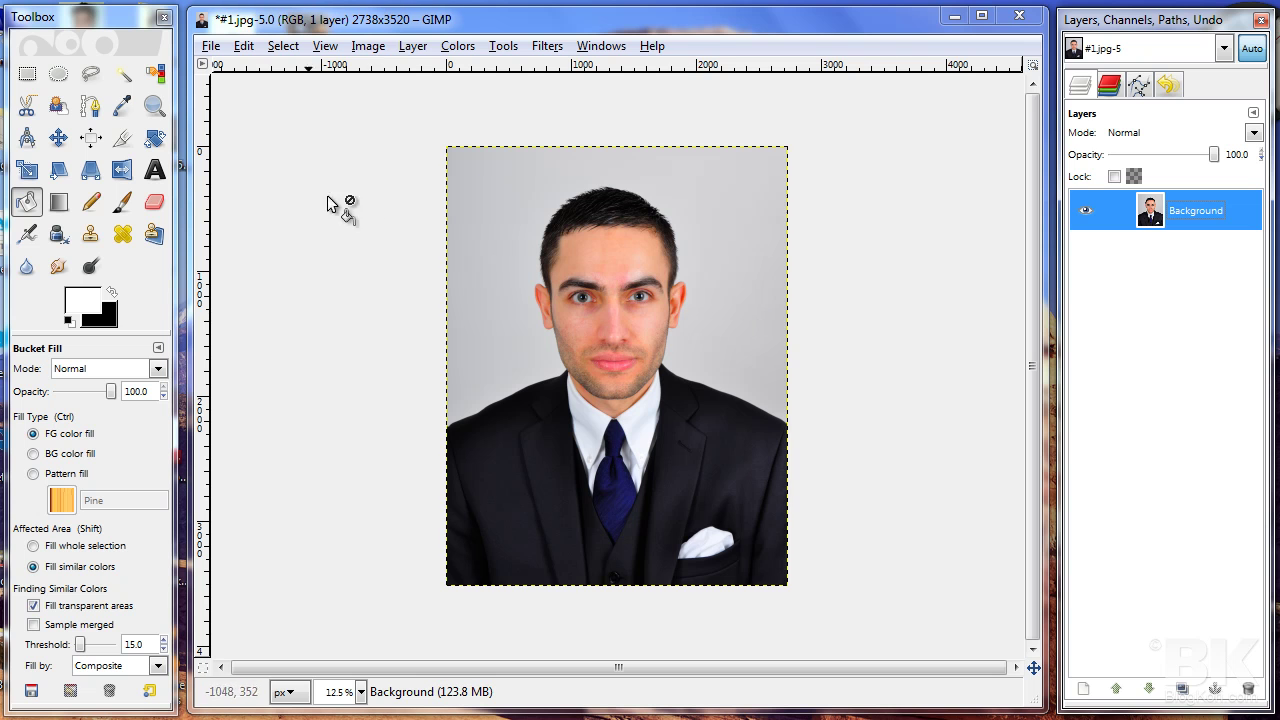
- Fuzzy-select the grey backdrop at threshold 25, with Select transparent areas left off
click(122, 78)
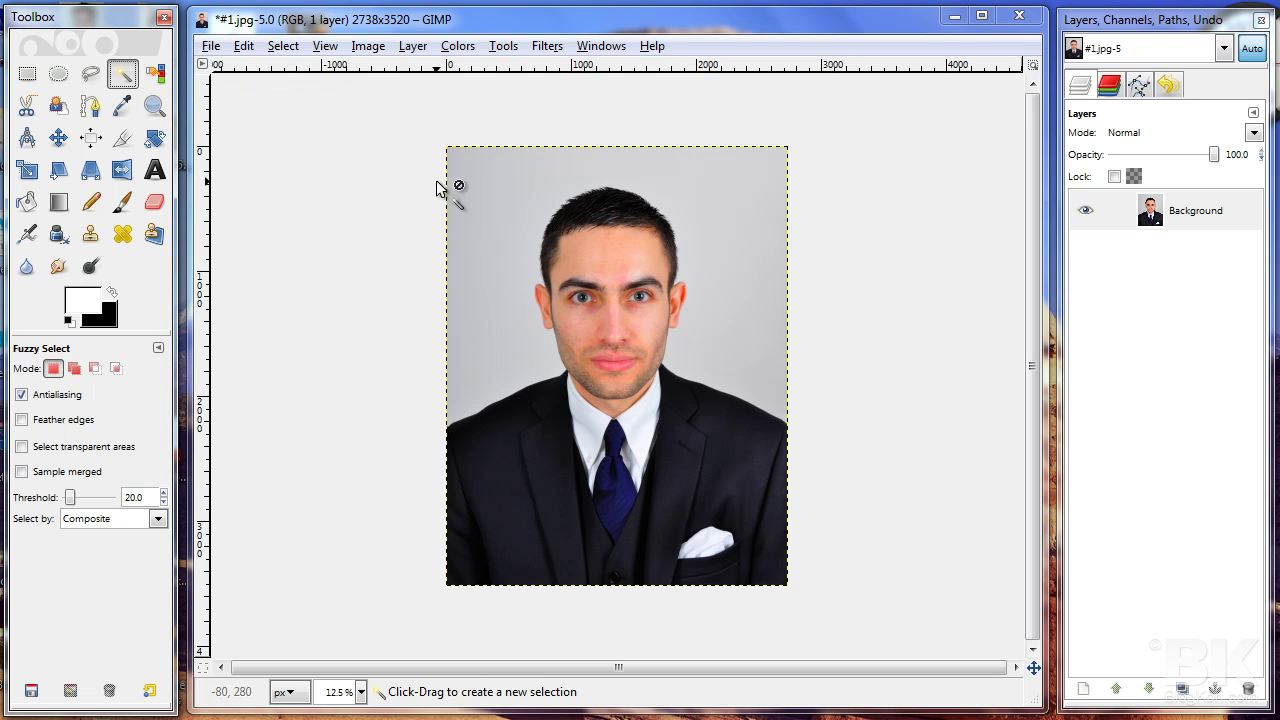
click(757, 207)
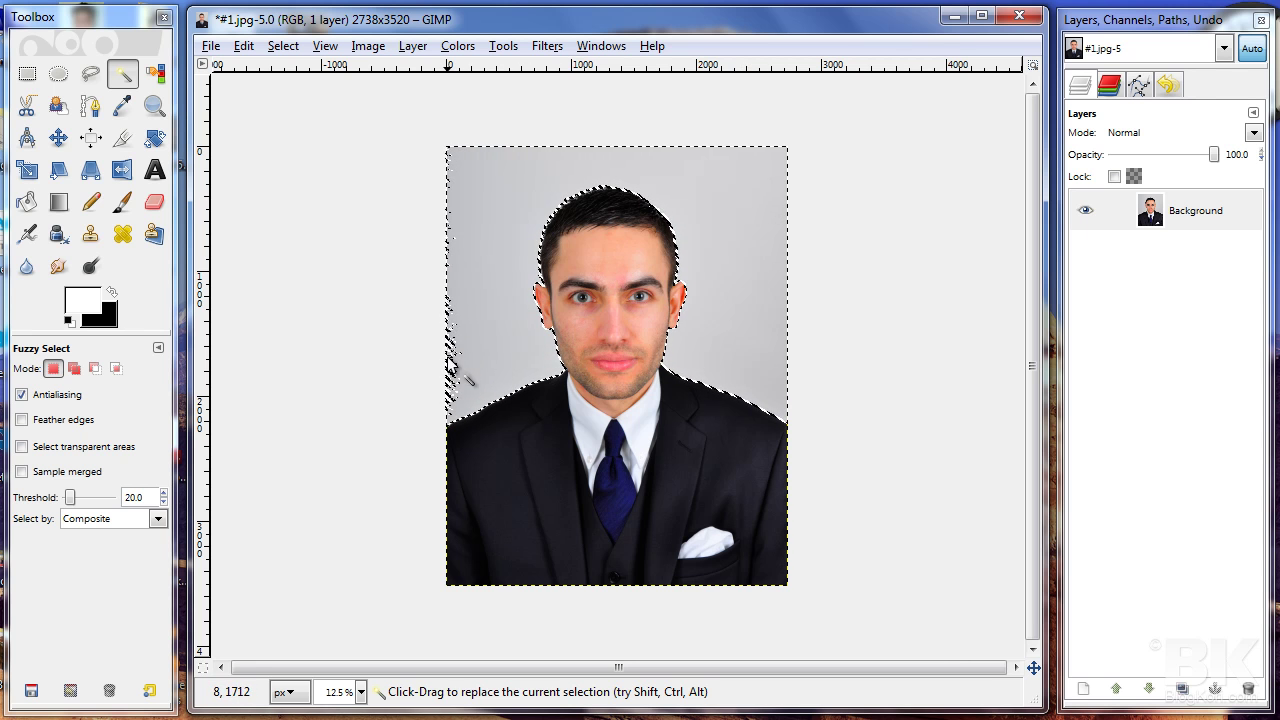
double_click(150, 496)
text(25)
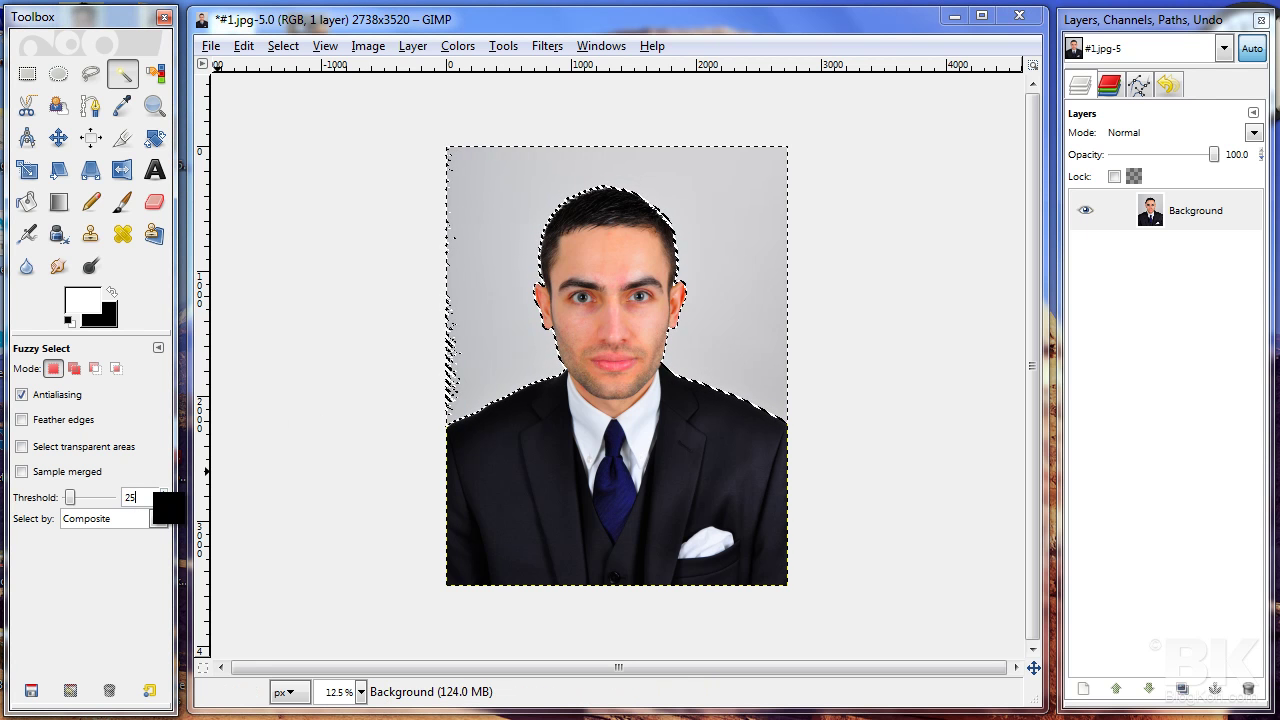
click(22, 446)
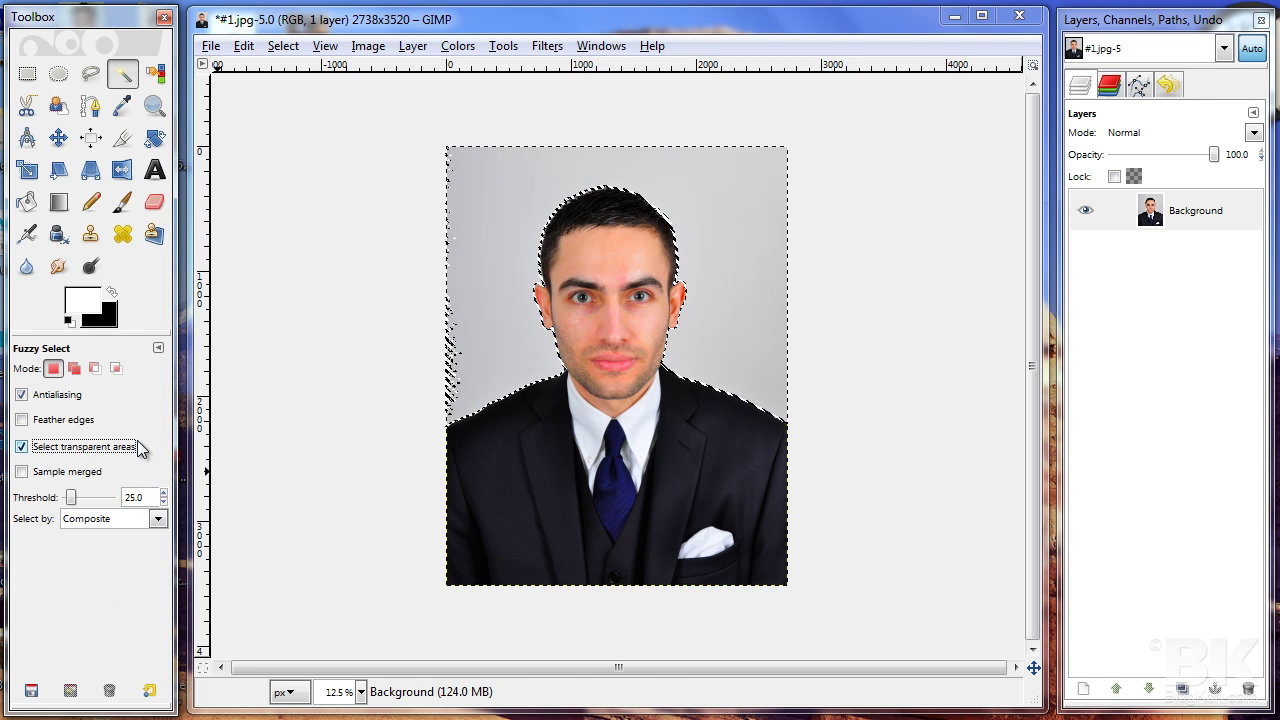
click(84, 446)
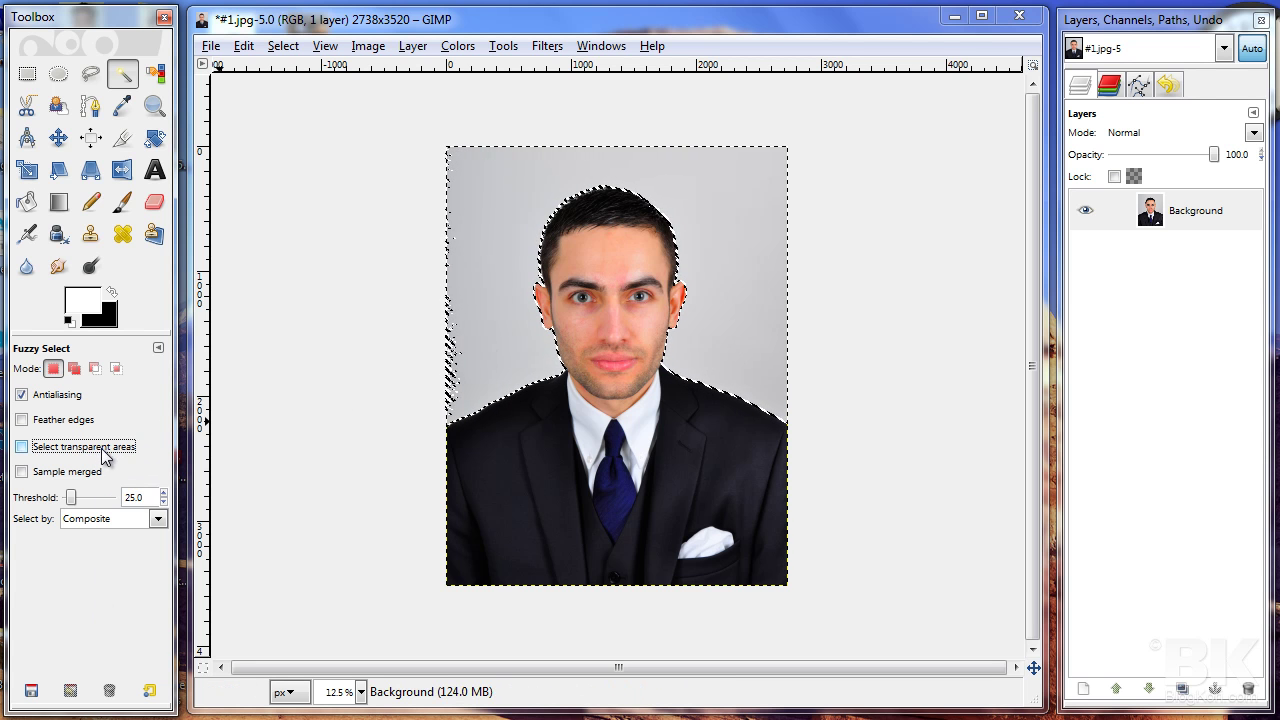
click(541, 175)
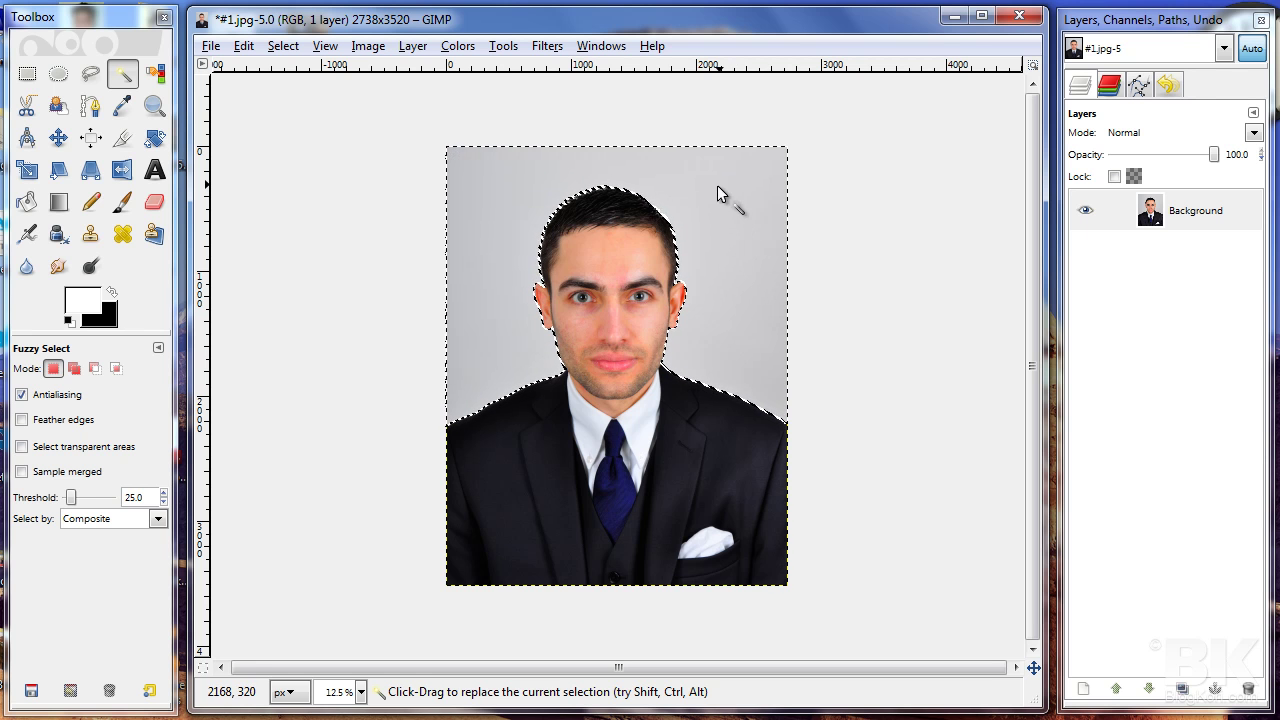
- Cut away the selected grey backdrop and clear the selection with Select > None
click(246, 48)
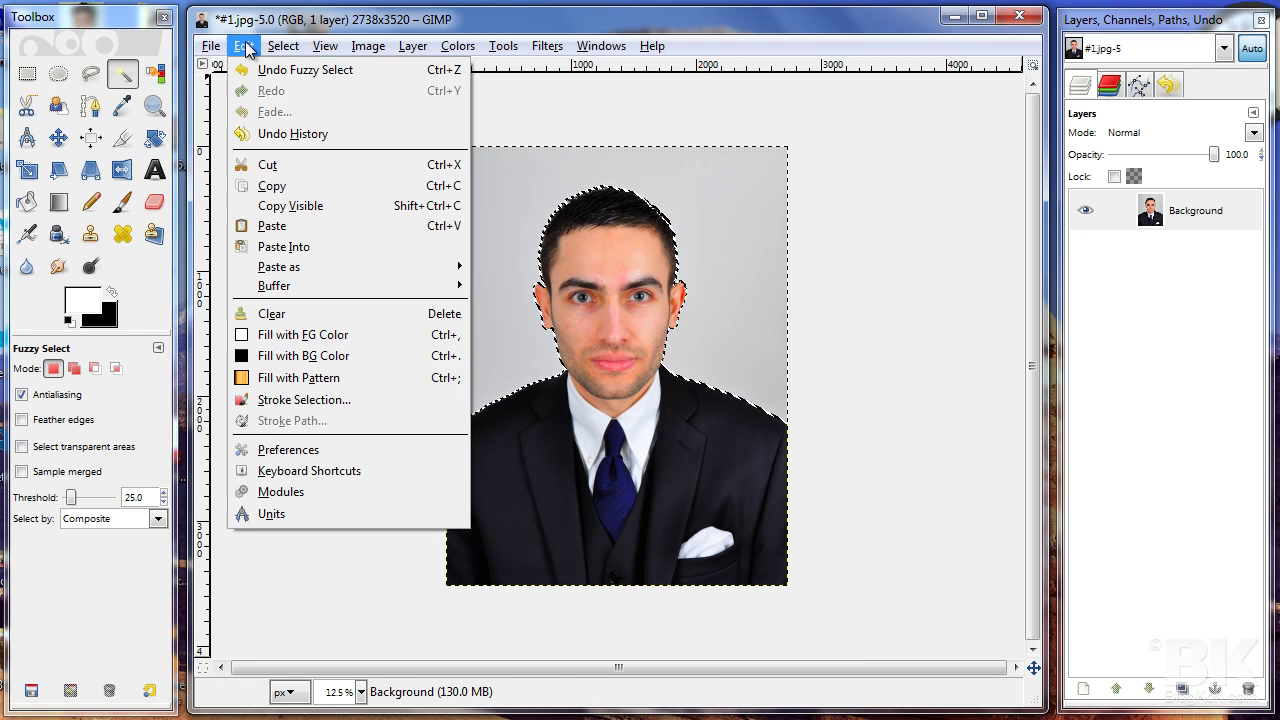
click(288, 168)
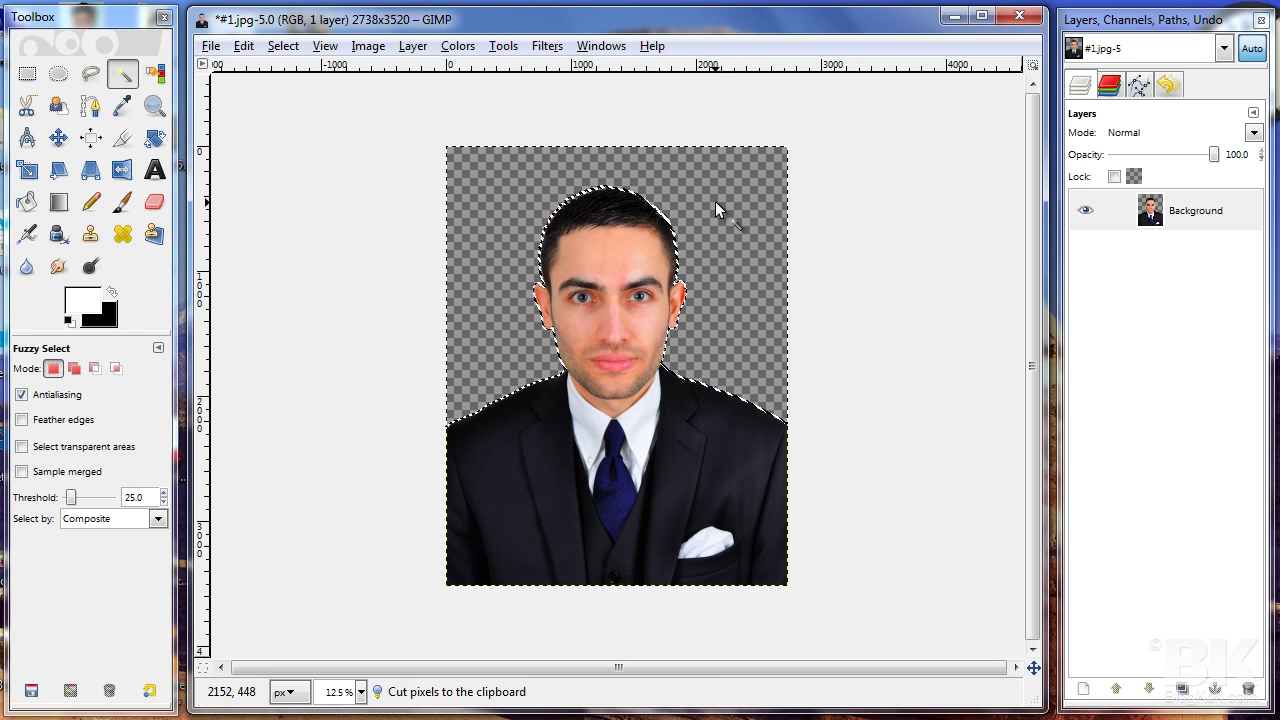
click(284, 46)
click(301, 96)
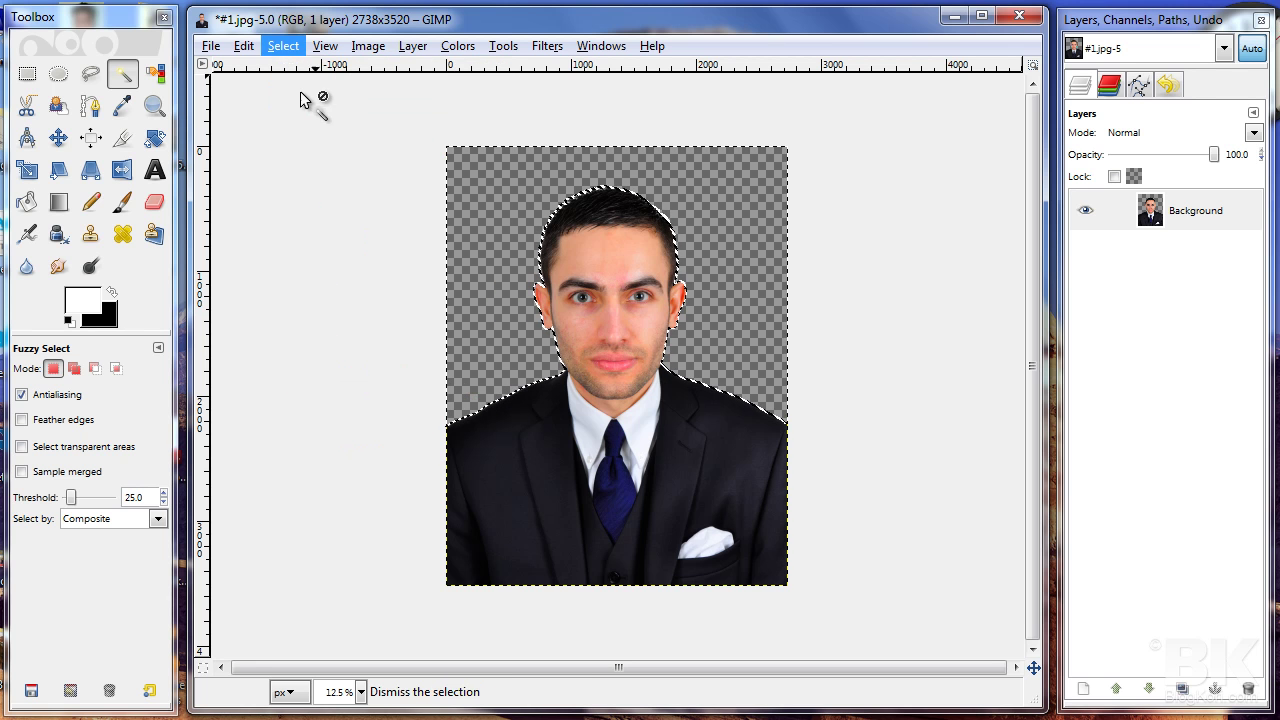
click(360, 692)
- Zoom to 100% to inspect the chin and hair edges, then return to 12.5%
click(350, 585)
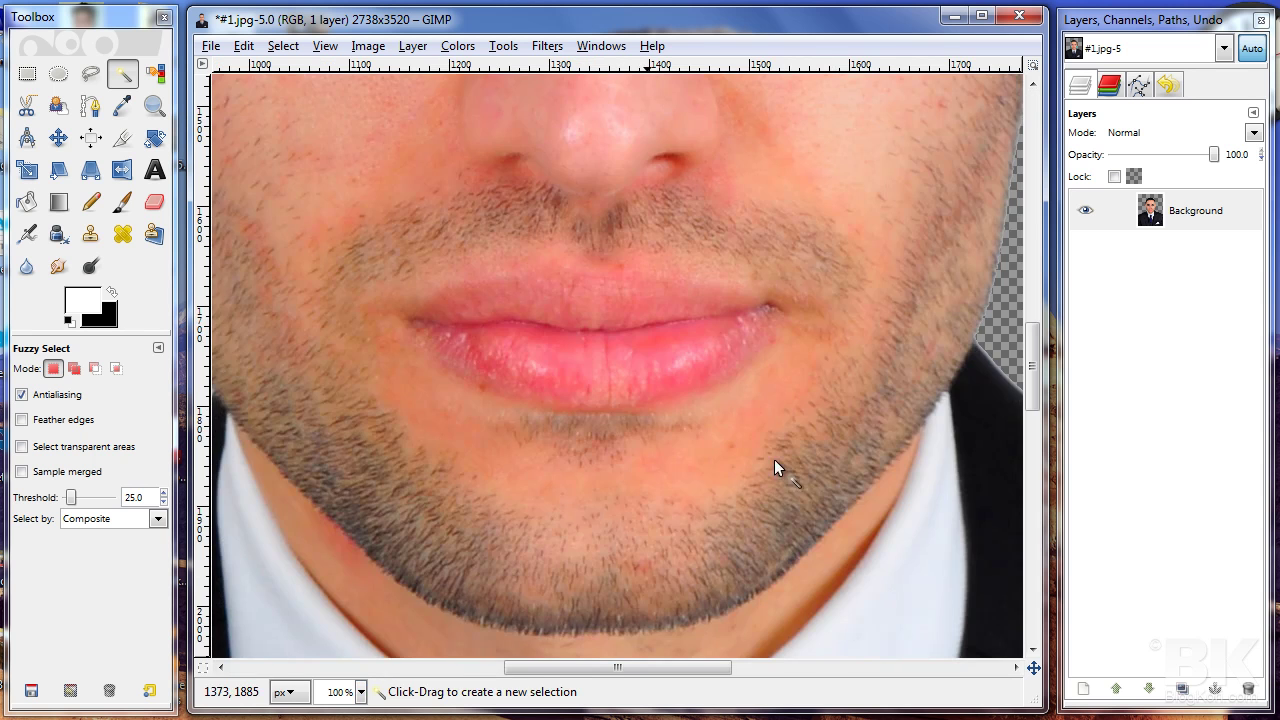
drag(1023, 375, 1039, 174)
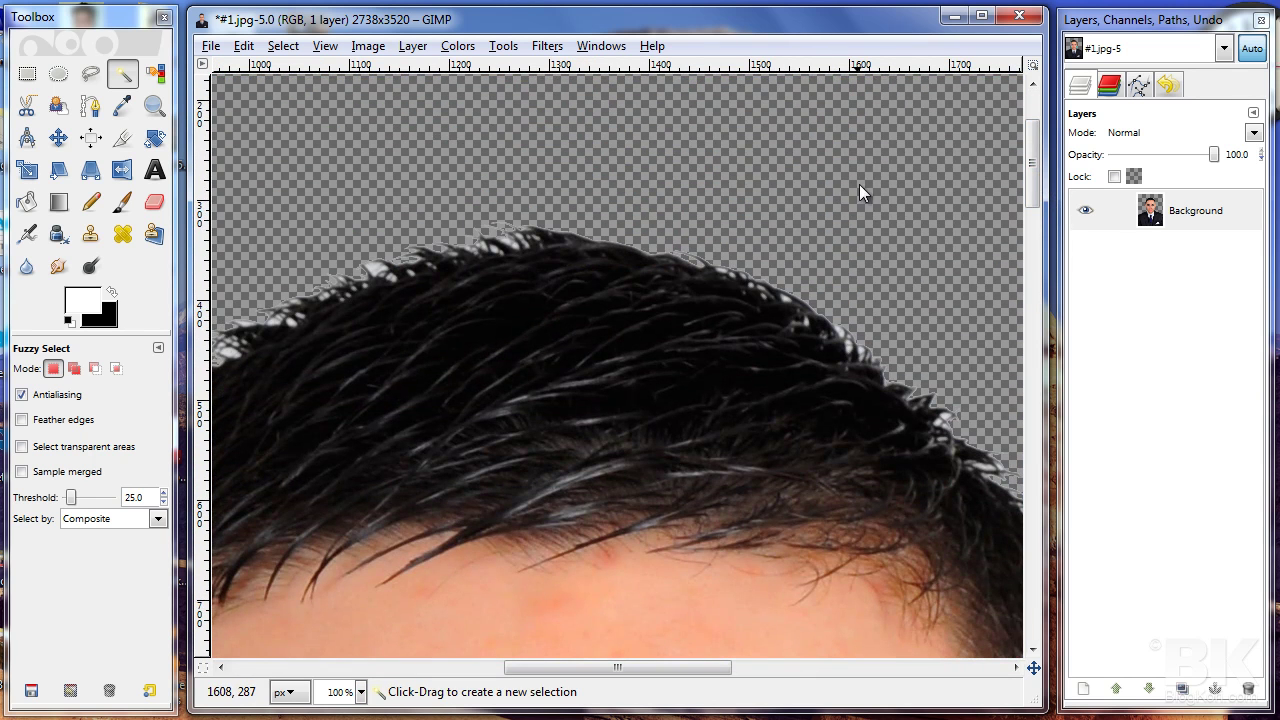
click(360, 692)
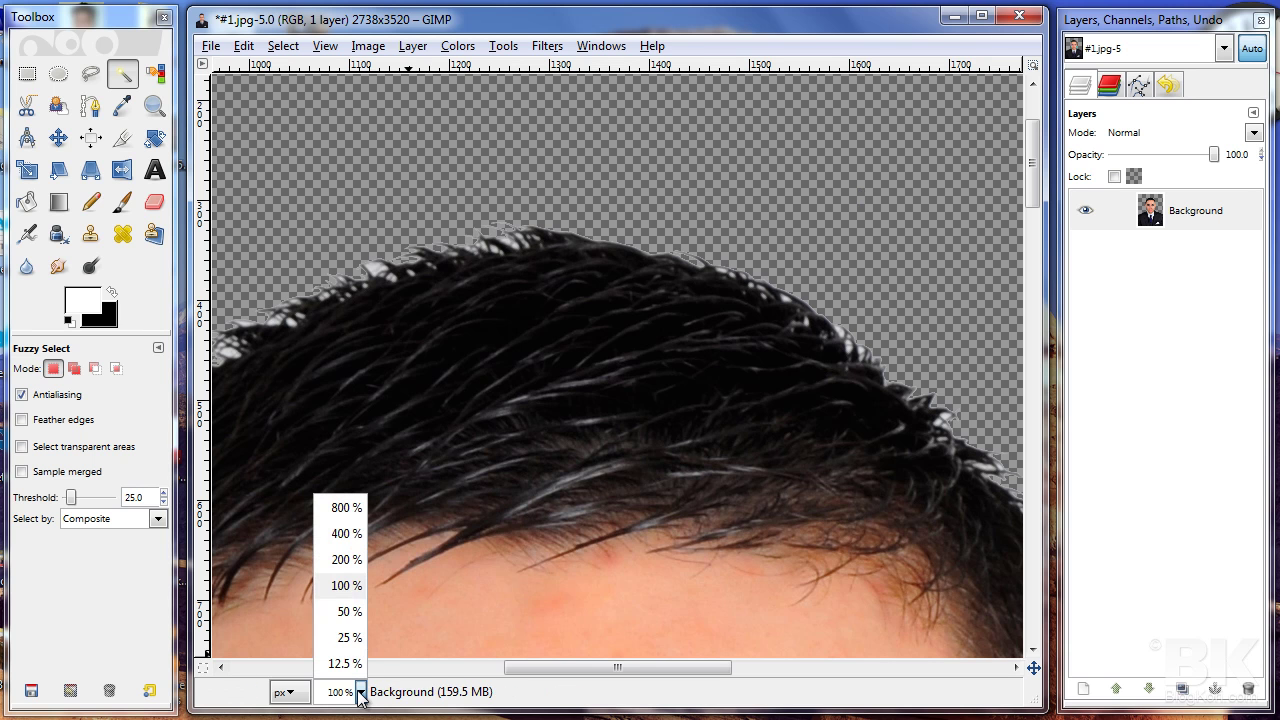
click(345, 662)
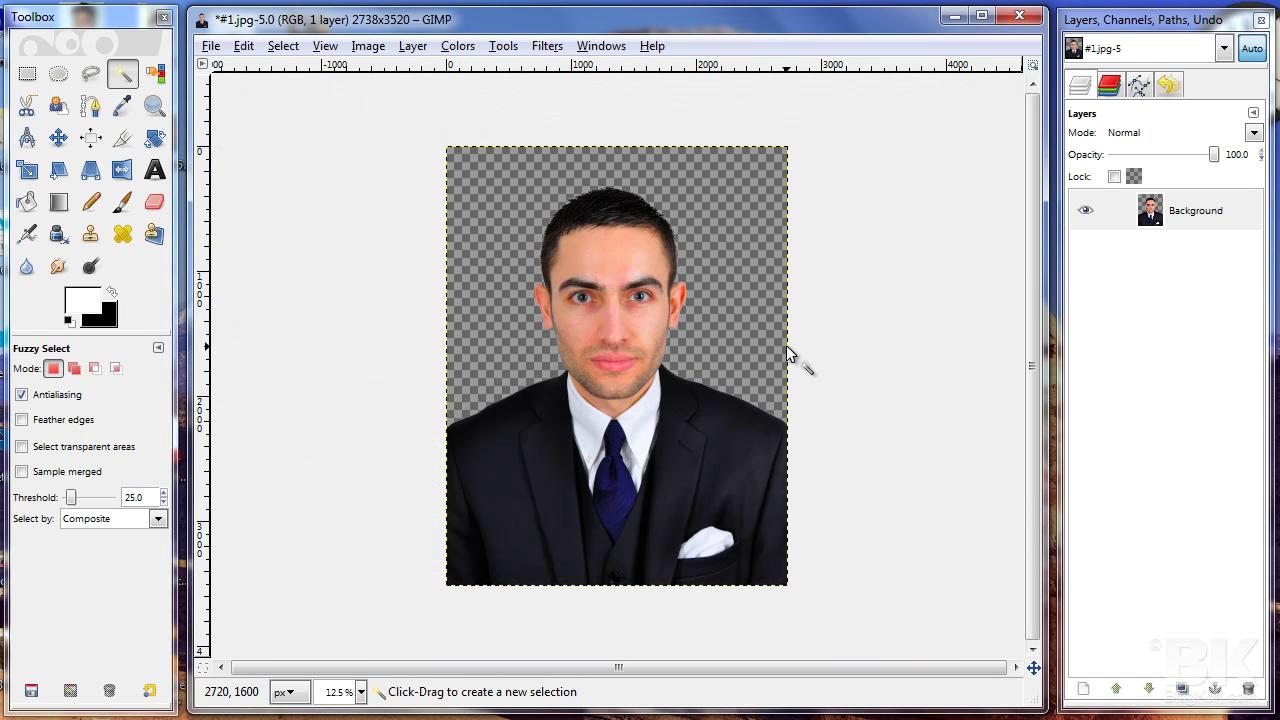
click(211, 49)
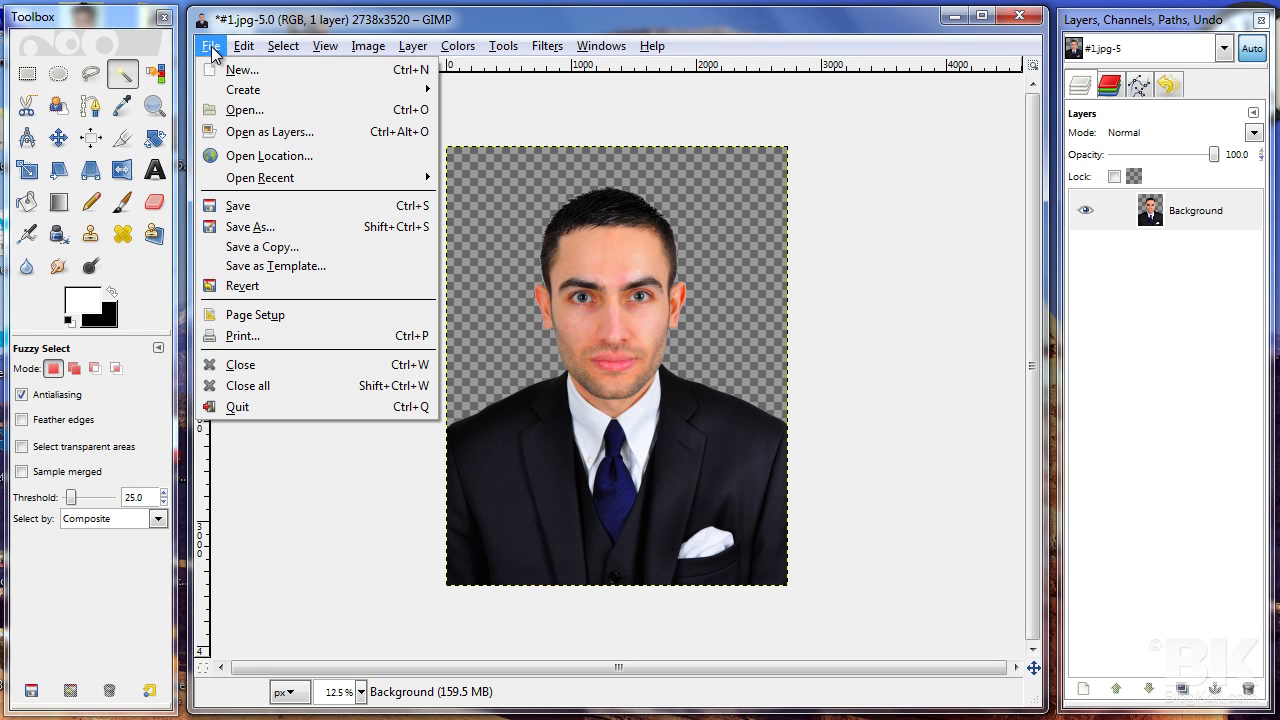
- In Save Image, create a new folder 'Edited 2' inside the Work folder
click(250, 227)
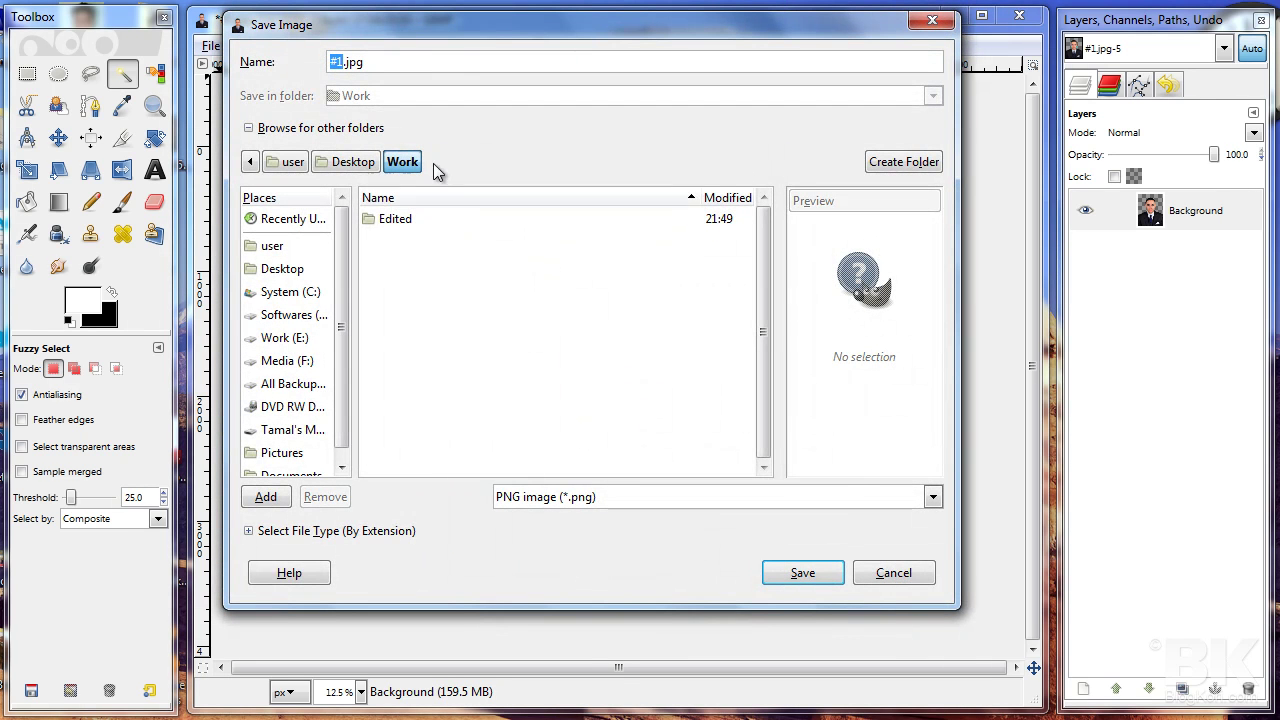
click(352, 161)
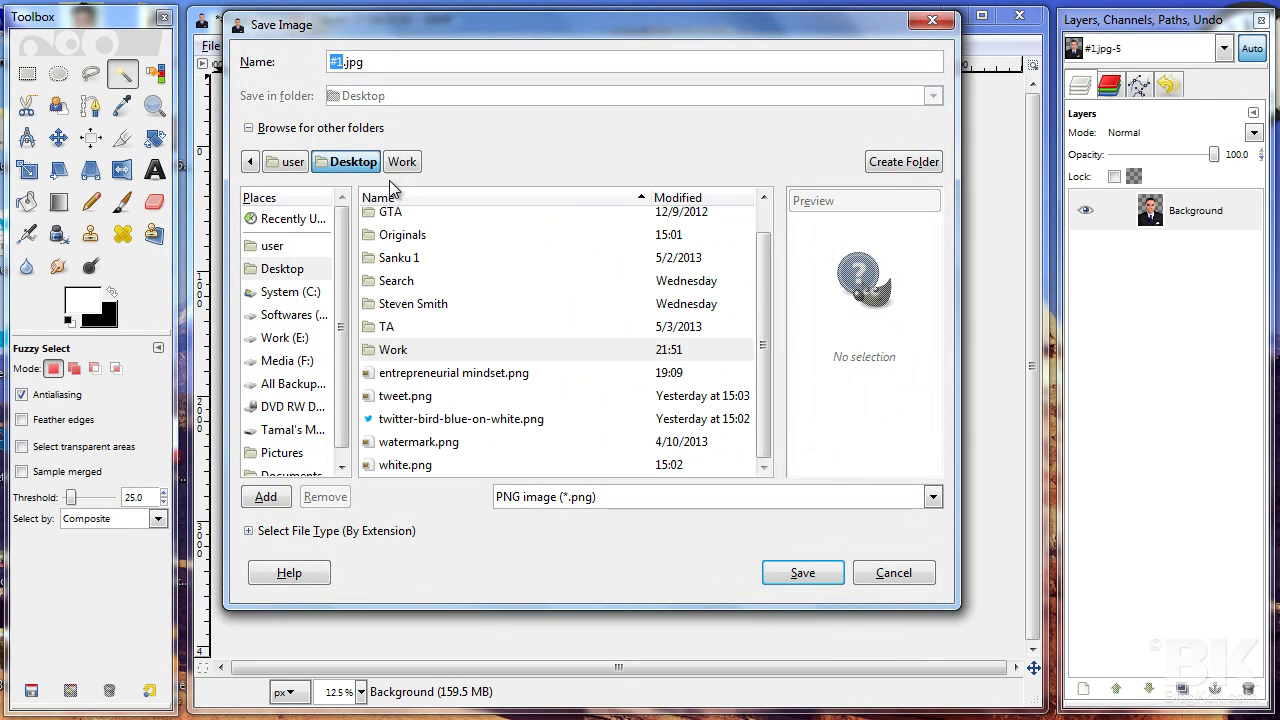
double_click(388, 360)
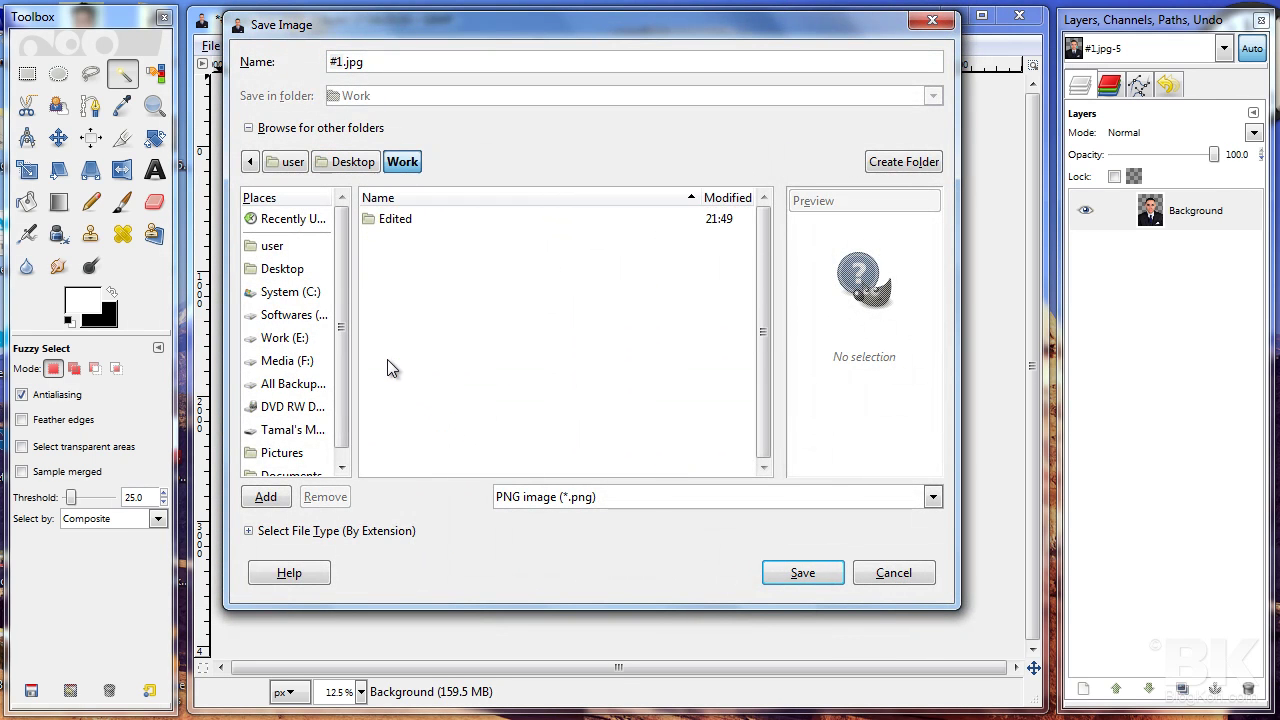
click(916, 161)
text(E)
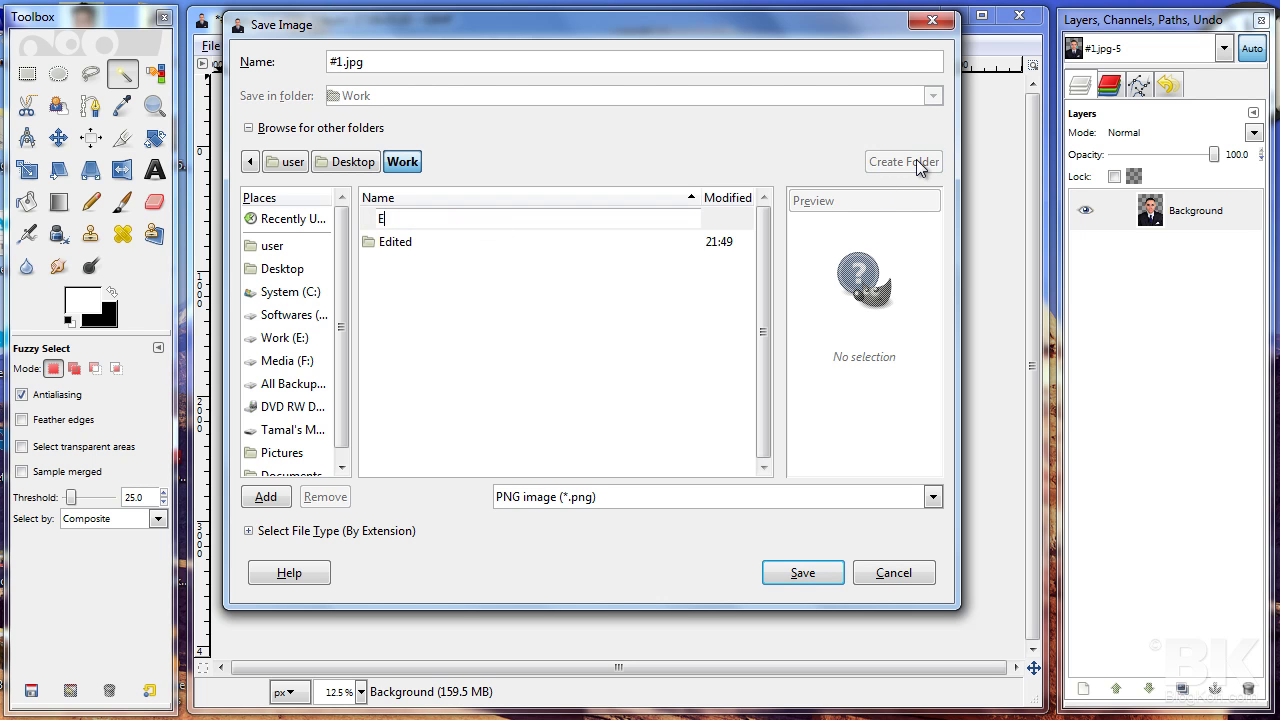
text(dited 2)
key(Return)
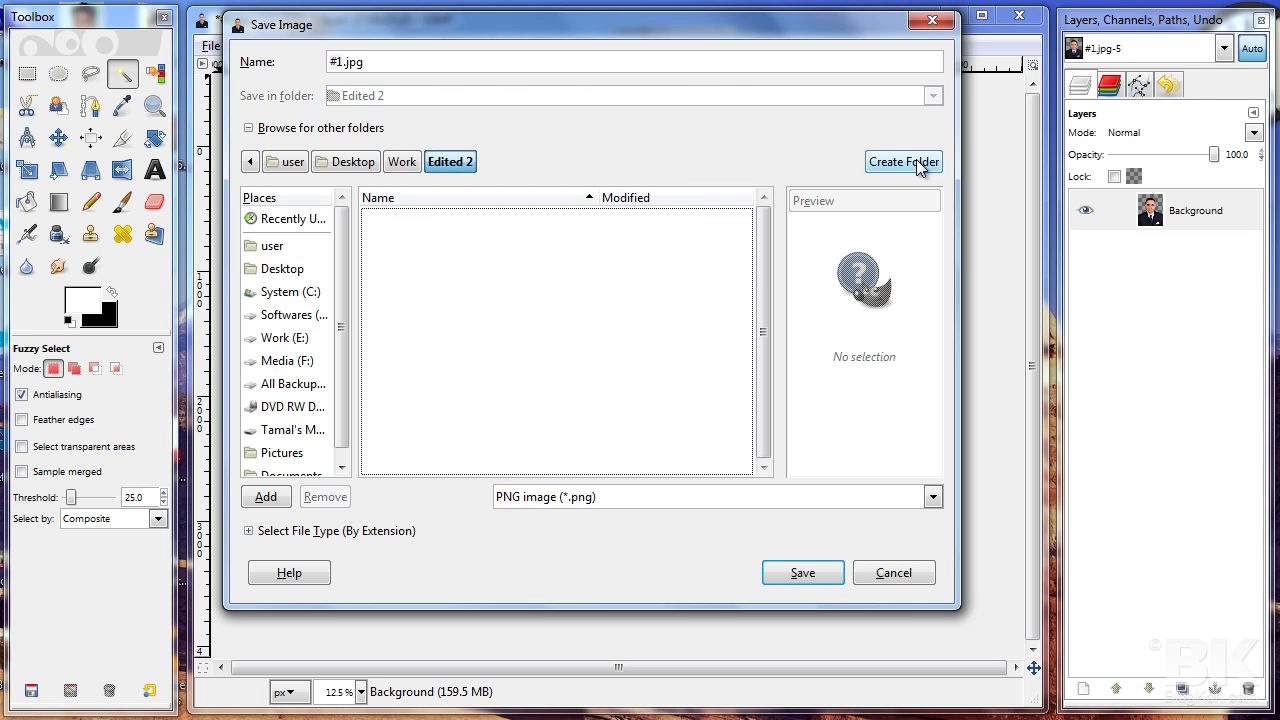
- Save the portrait there as trans.png
triple_click(387, 60)
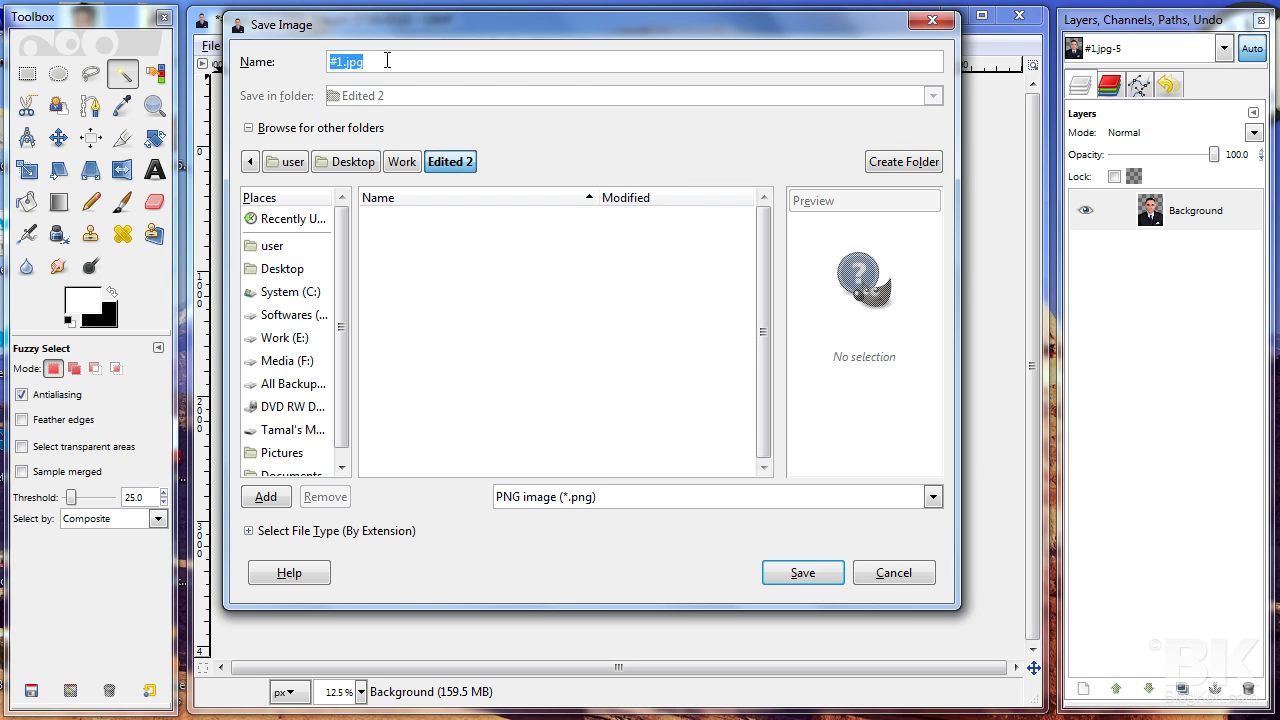
text(trans)
click(800, 572)
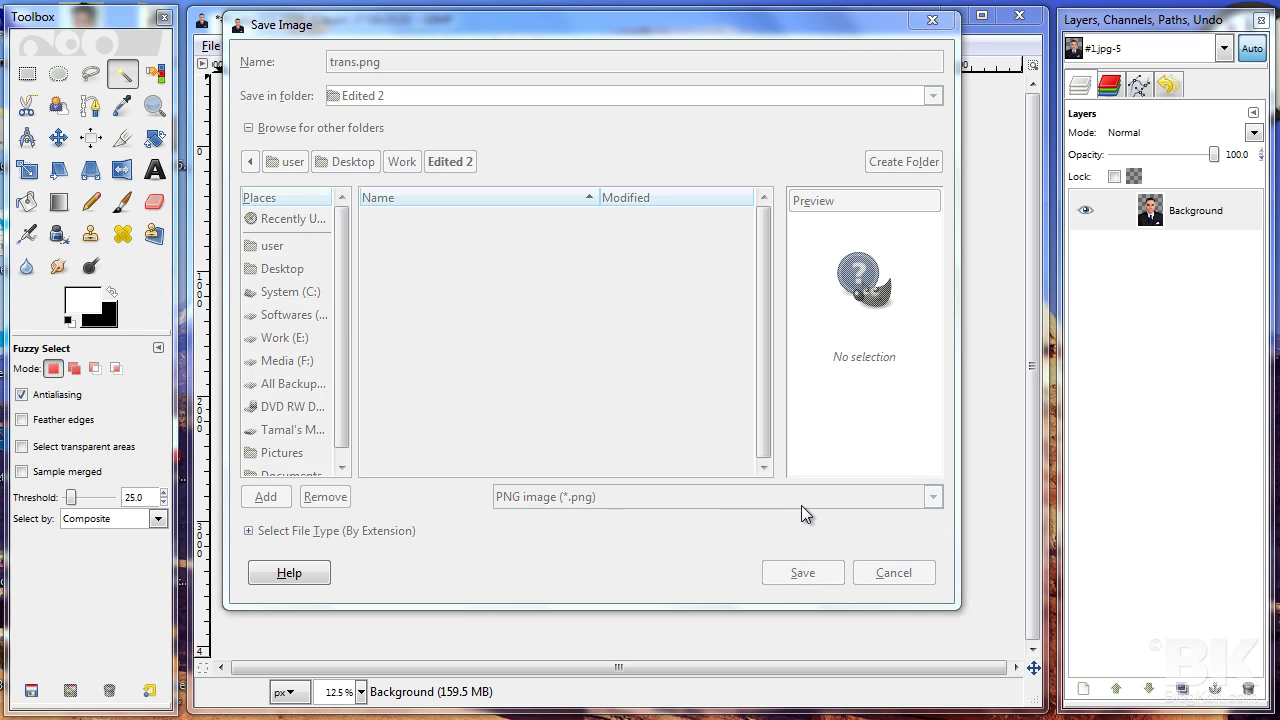
- Finish saving trans.png, then bucket-fill the transparent background with white ffffff
click(330, 522)
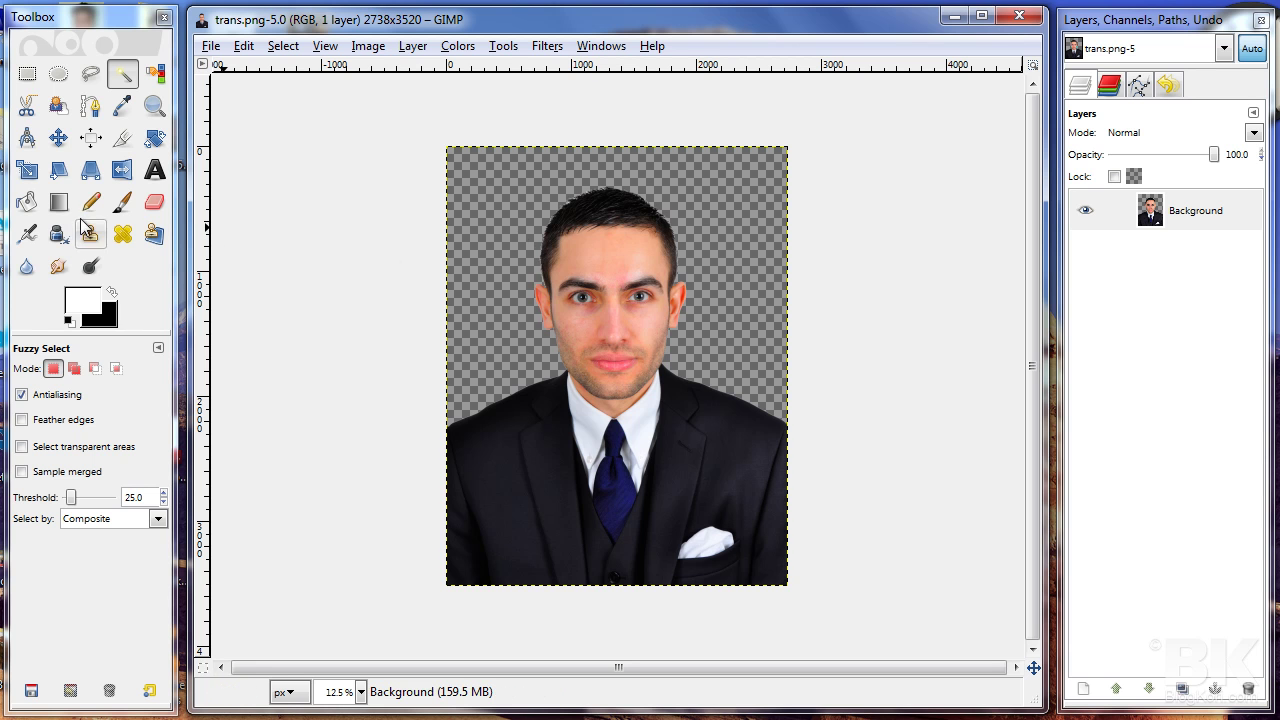
click(89, 304)
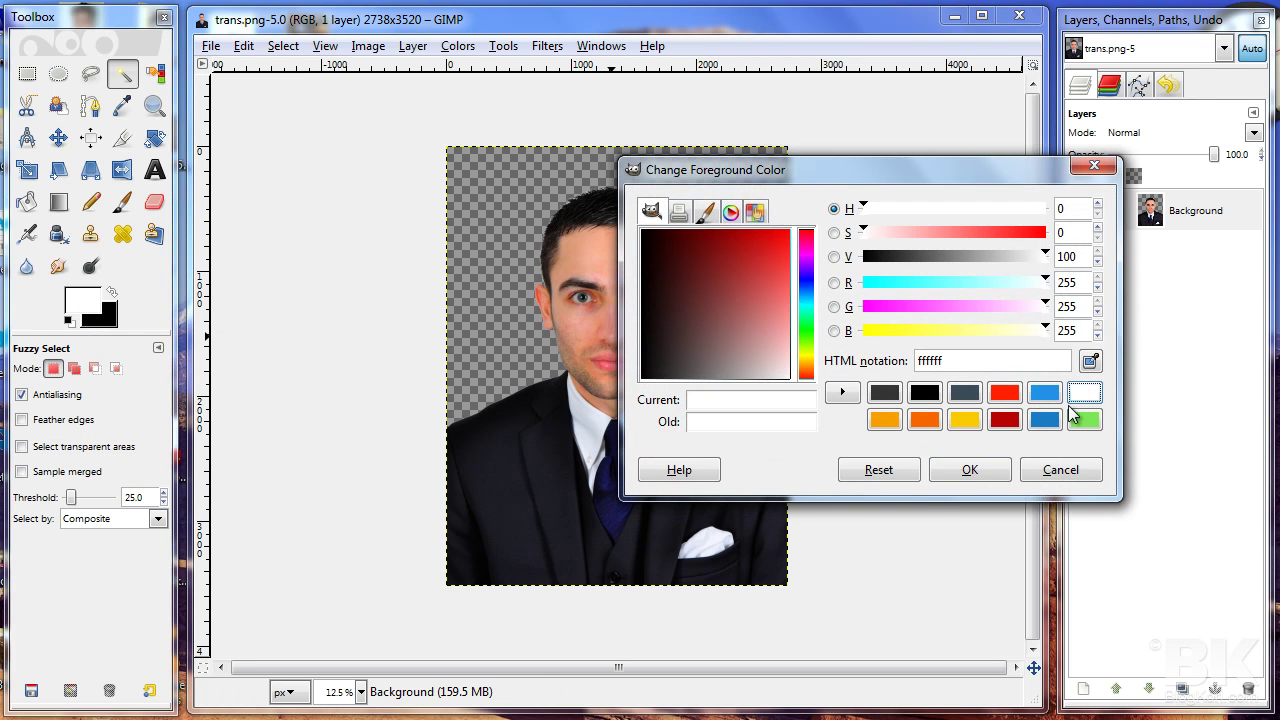
click(964, 468)
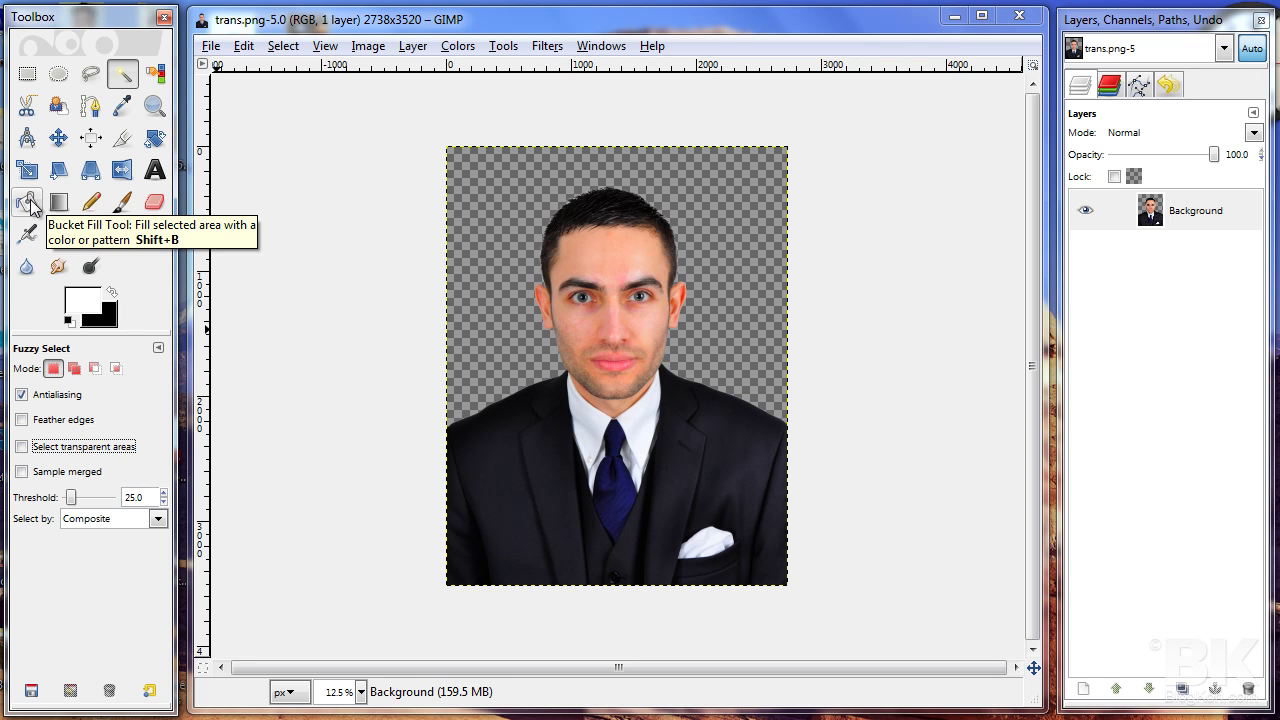
click(30, 205)
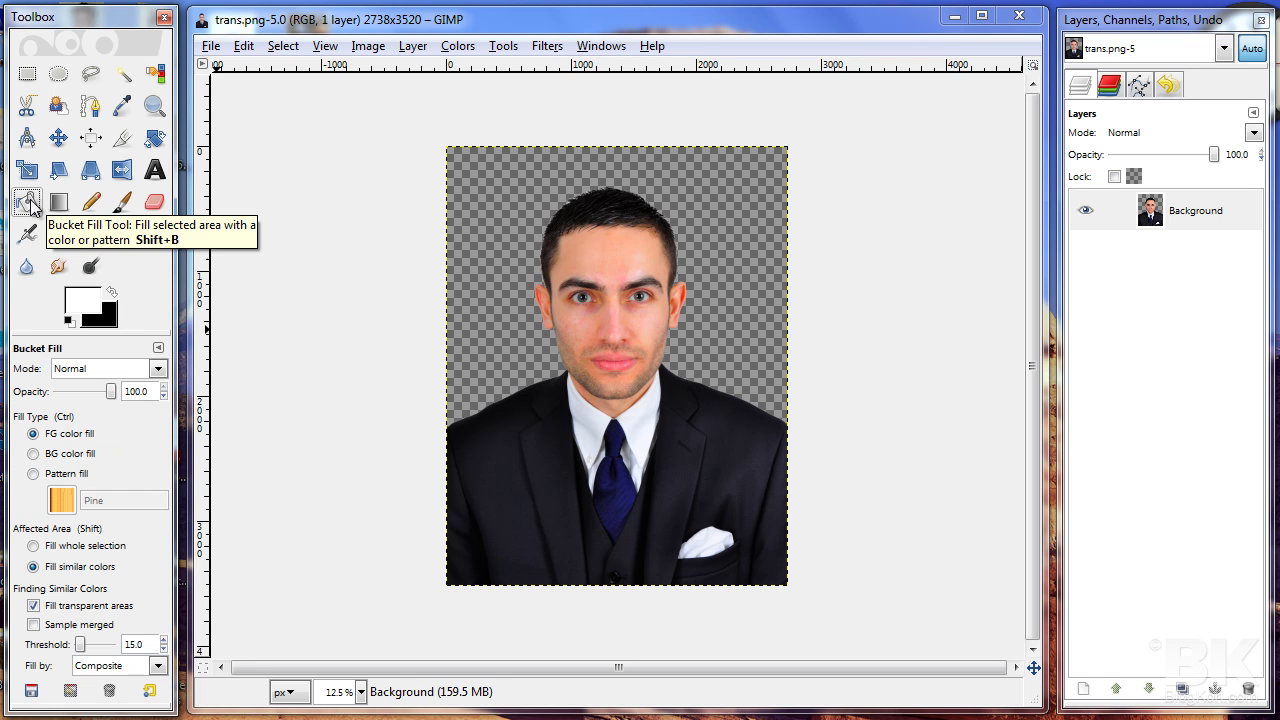
click(517, 182)
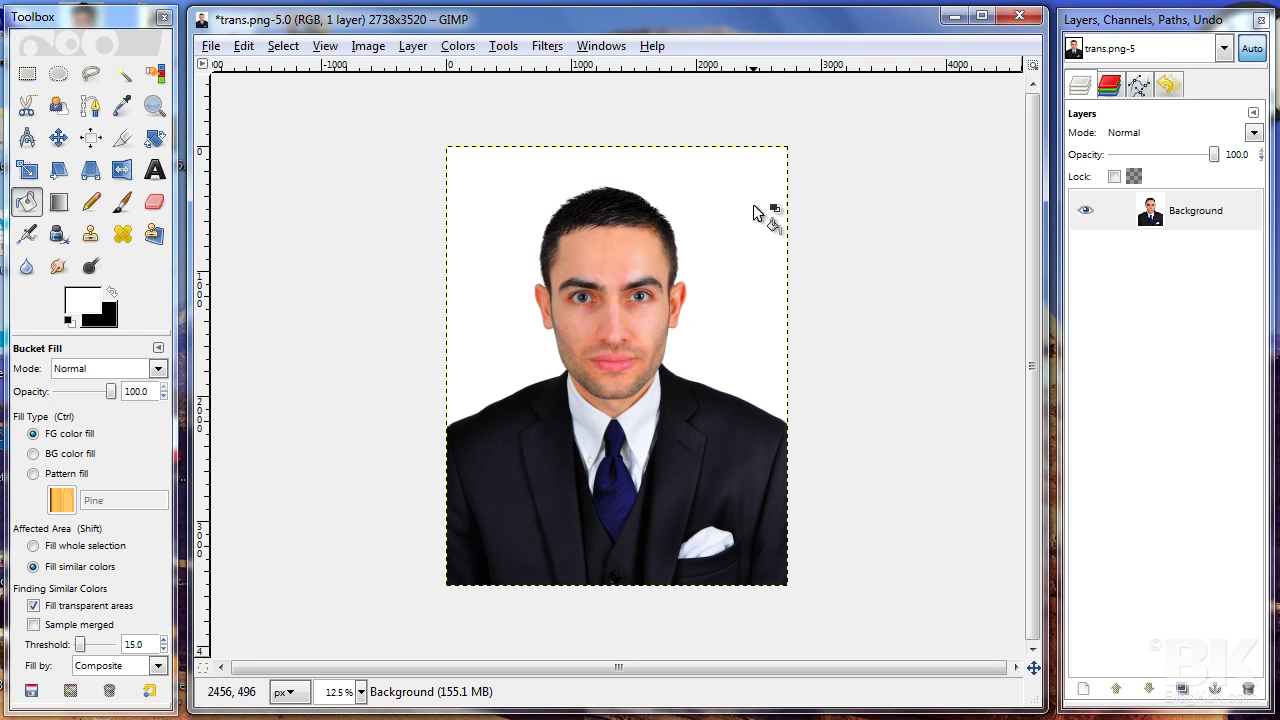
click(209, 48)
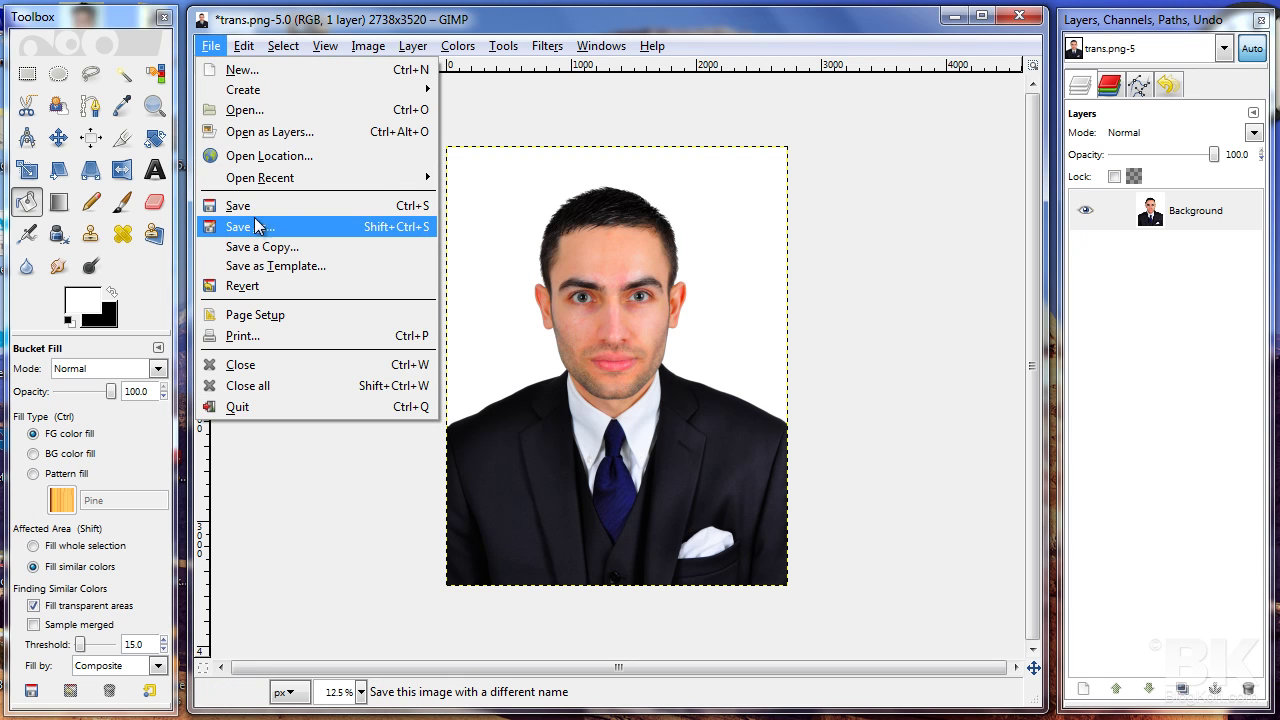
- Save the white-background version as white.jpg in Edited 2 at JPEG quality 98
click(279, 236)
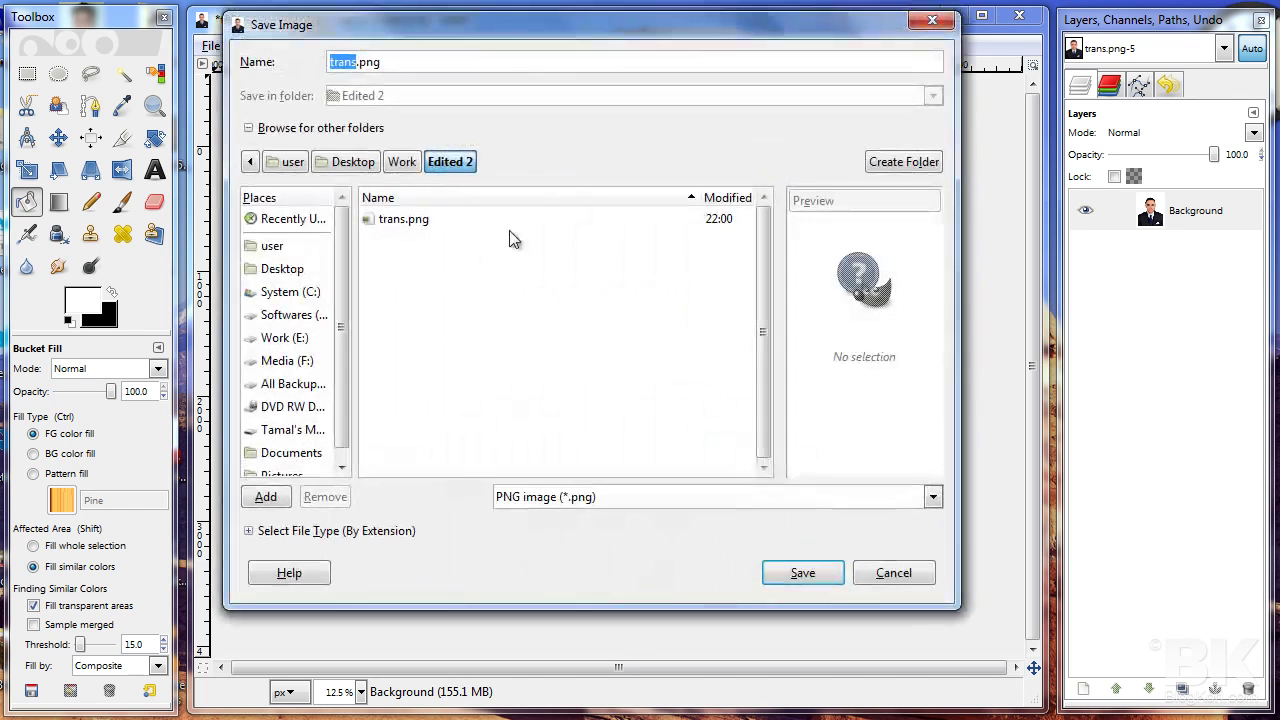
triple_click(420, 63)
text(white.)
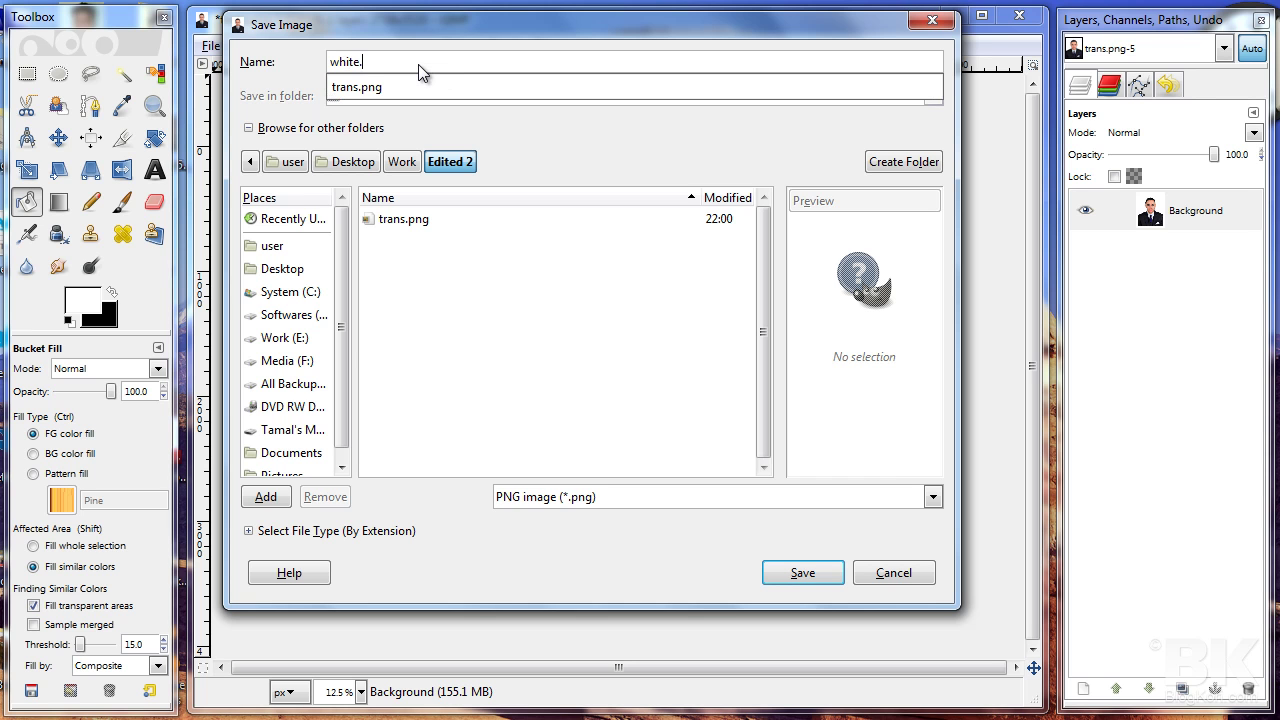
text(jpg)
click(833, 587)
click(830, 579)
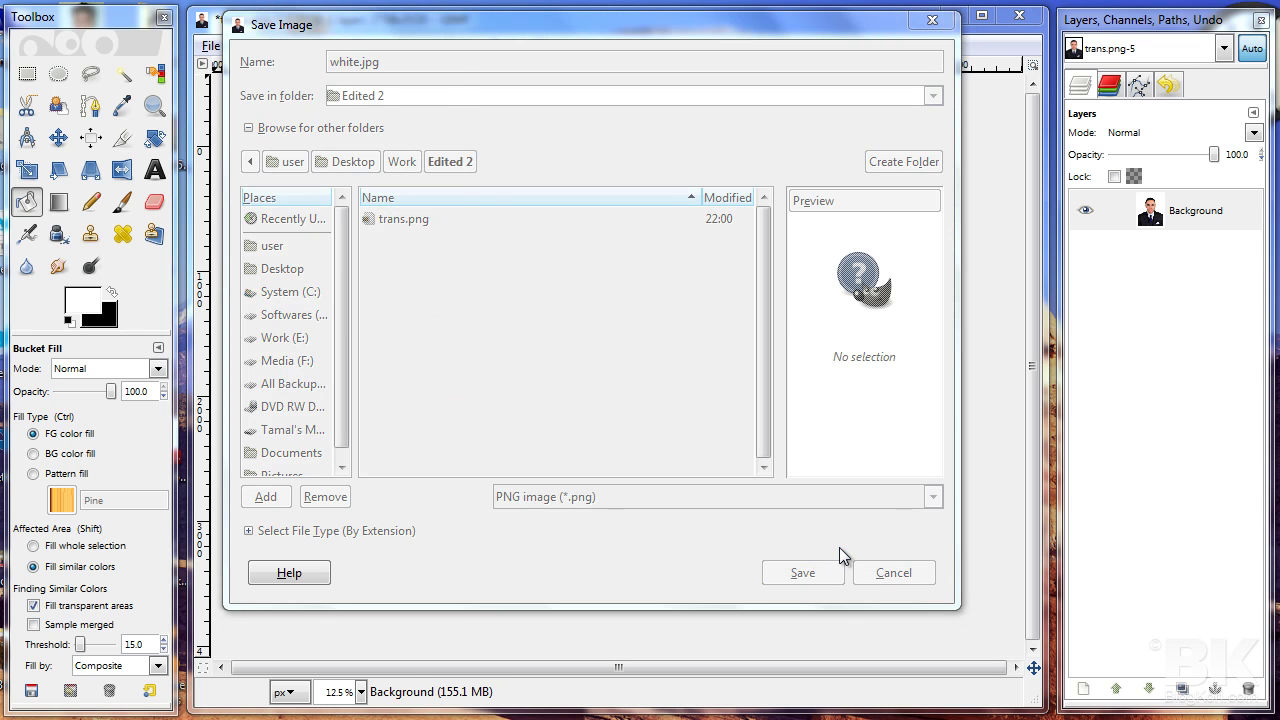
click(305, 263)
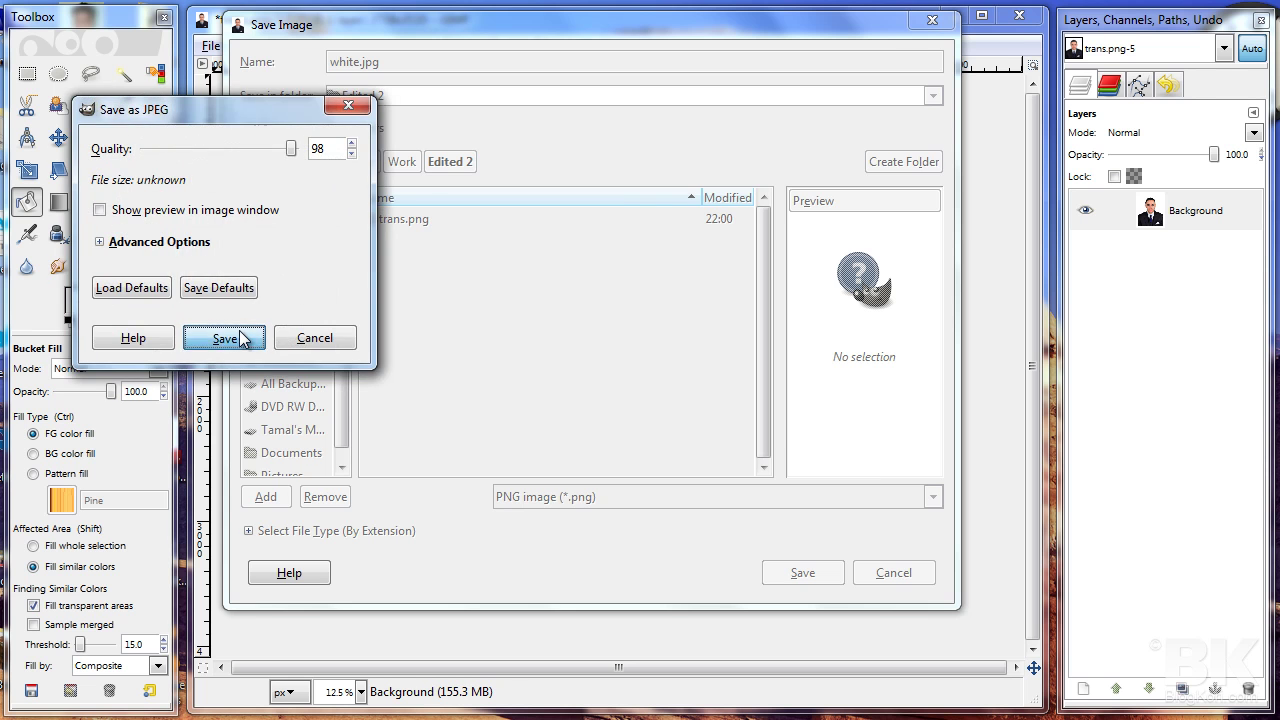
click(239, 331)
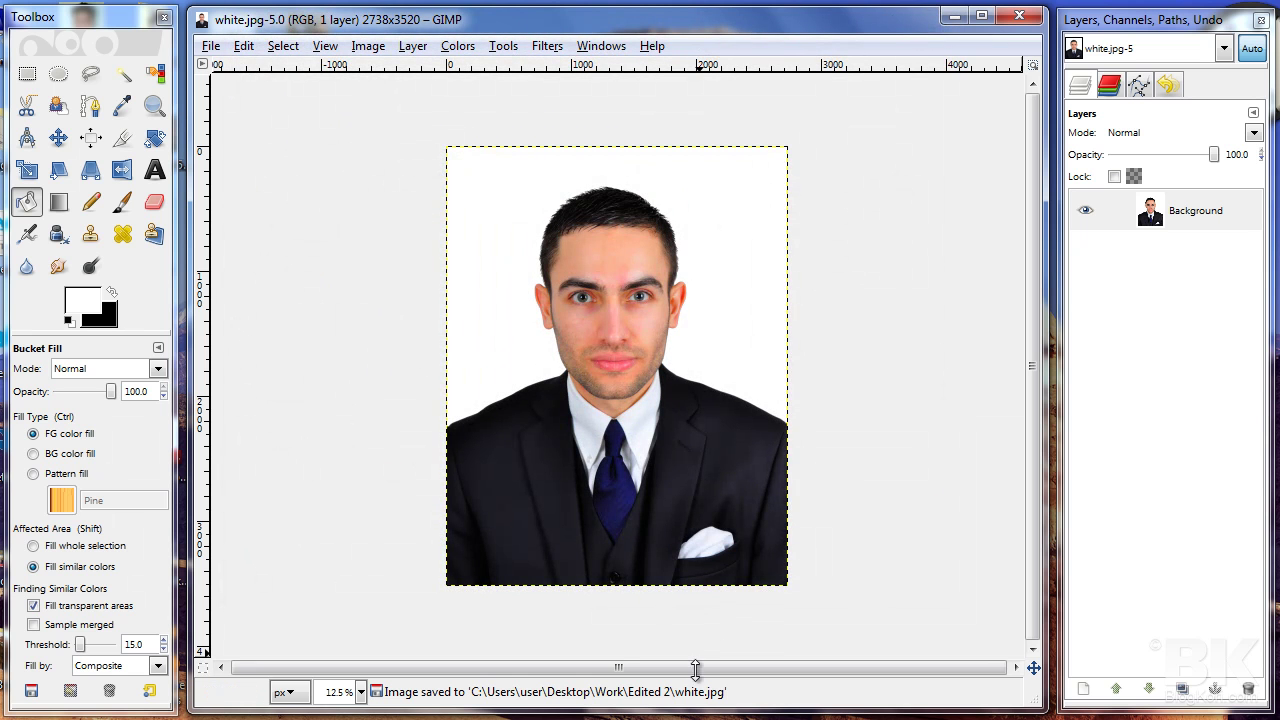
- Open the Edited 2 folder in Explorer and select trans.png beside white.jpg
key(alt+Tab)
drag(802, 180, 640, 35)
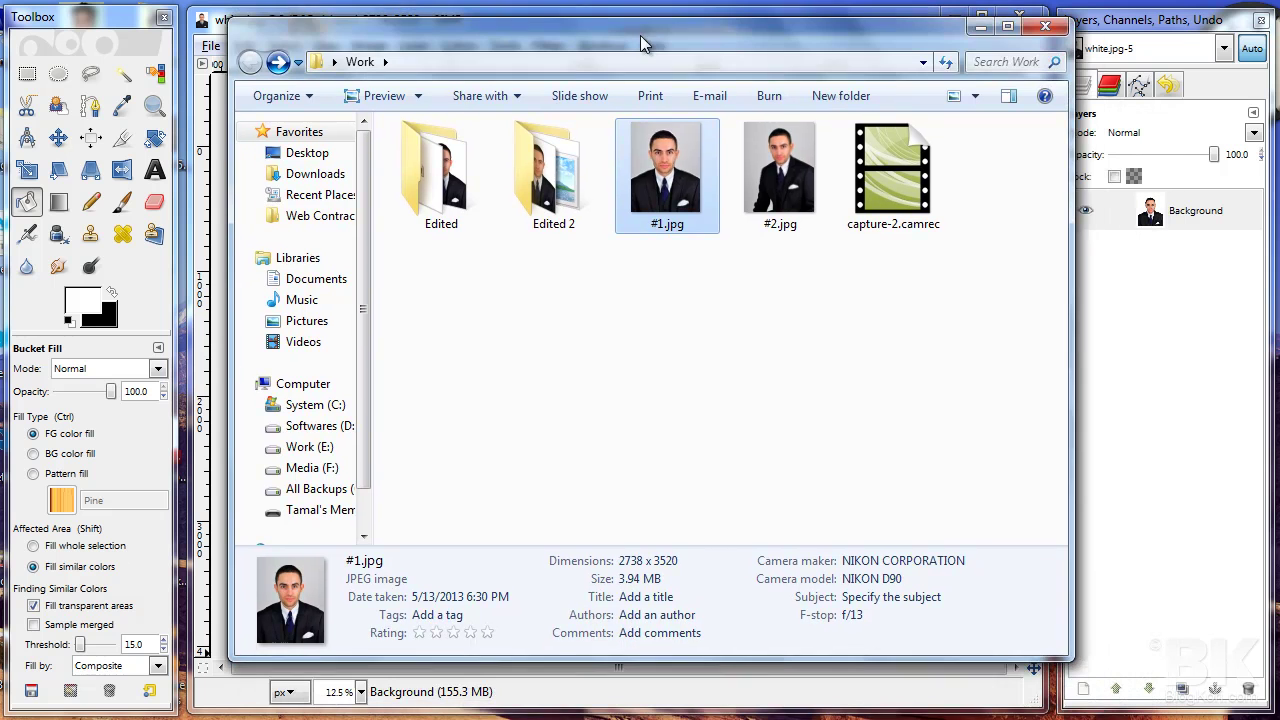
double_click(561, 183)
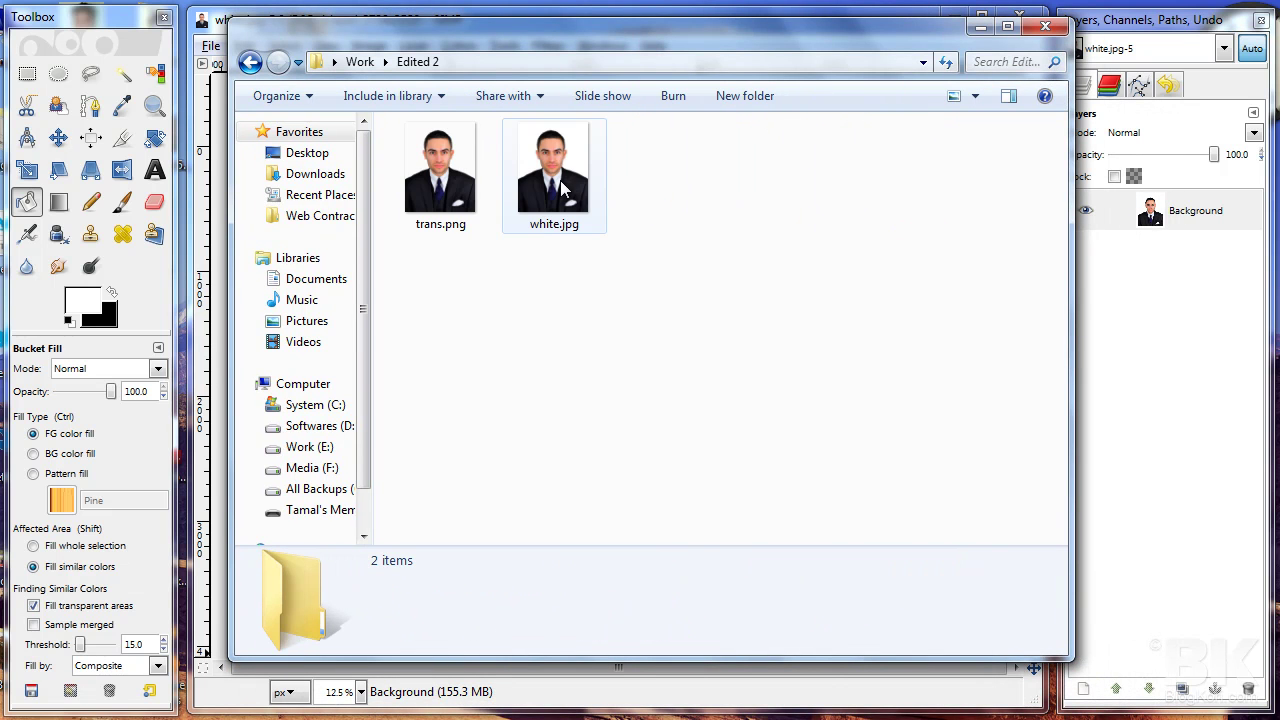
click(433, 192)
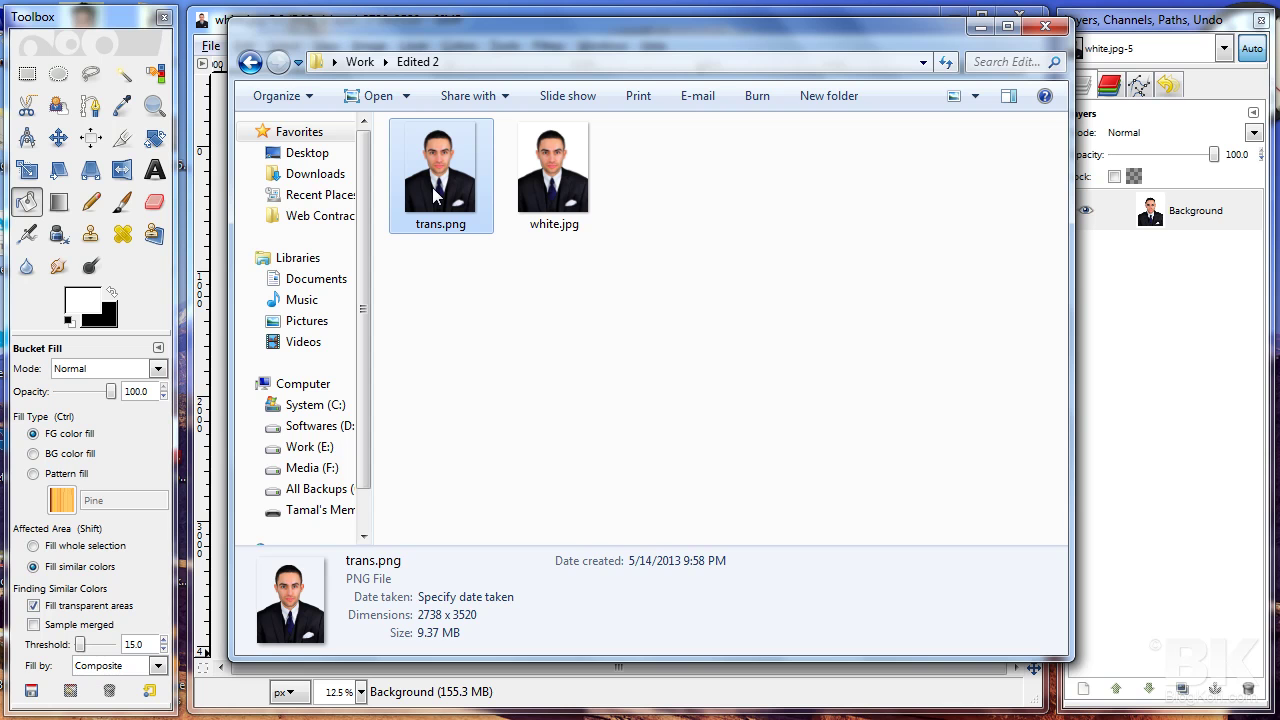
double_click(450, 171)
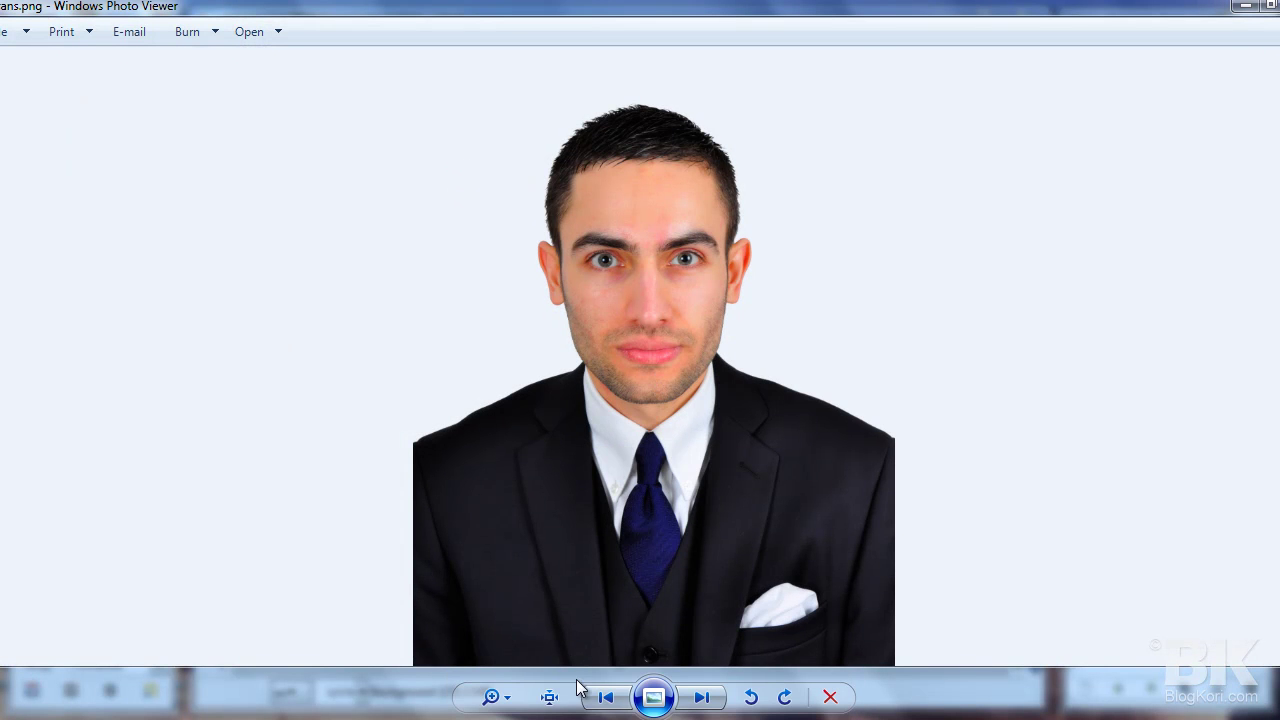
click(702, 697)
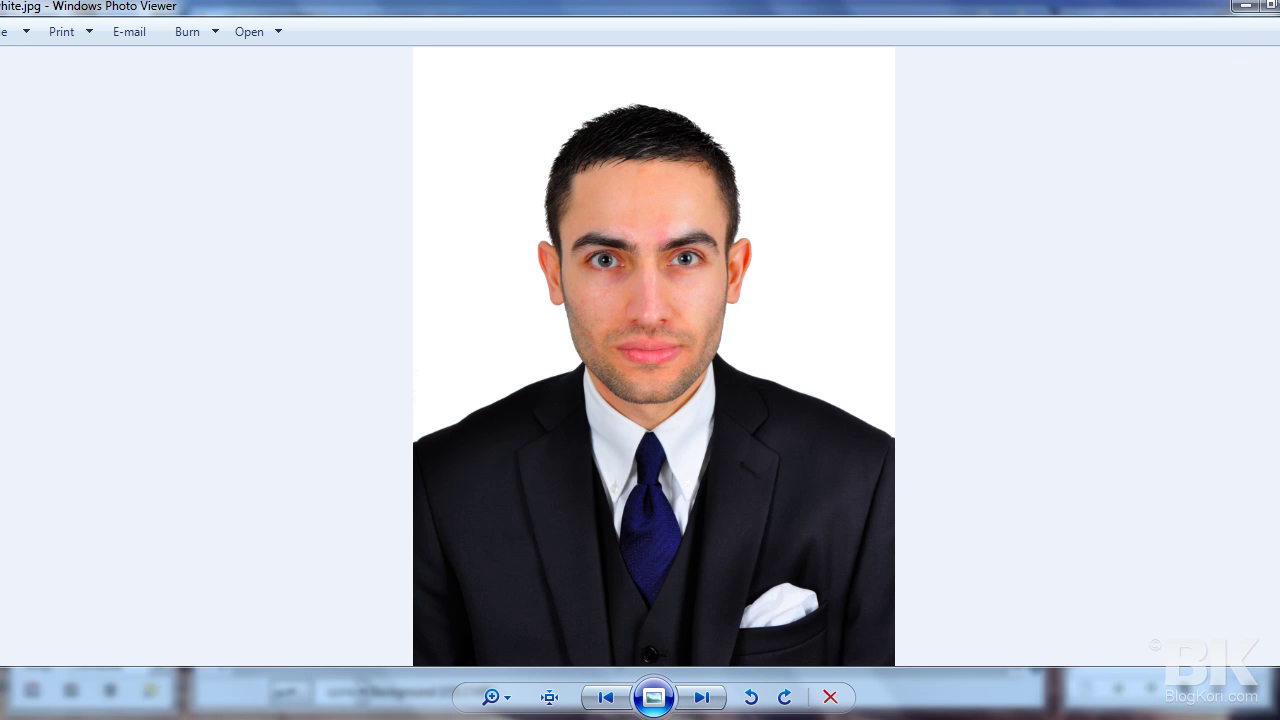
key(alt+F4)
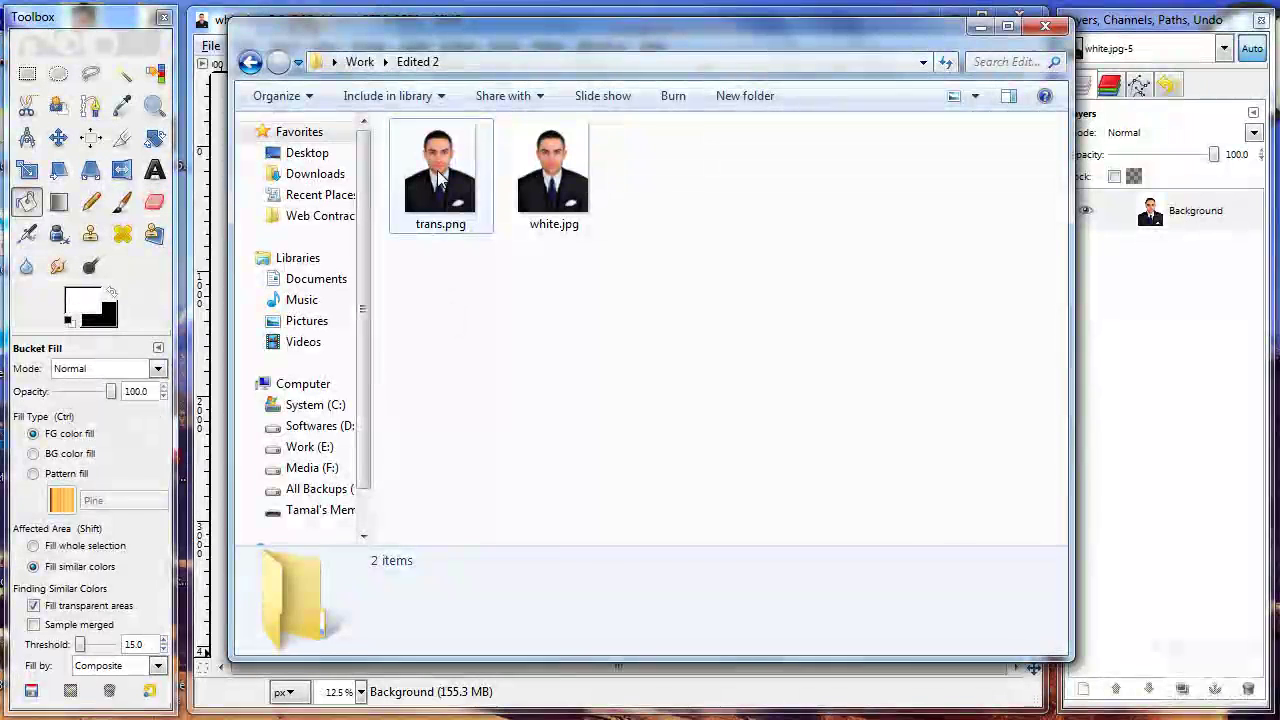
click(440, 180)
click(466, 275)
click(462, 195)
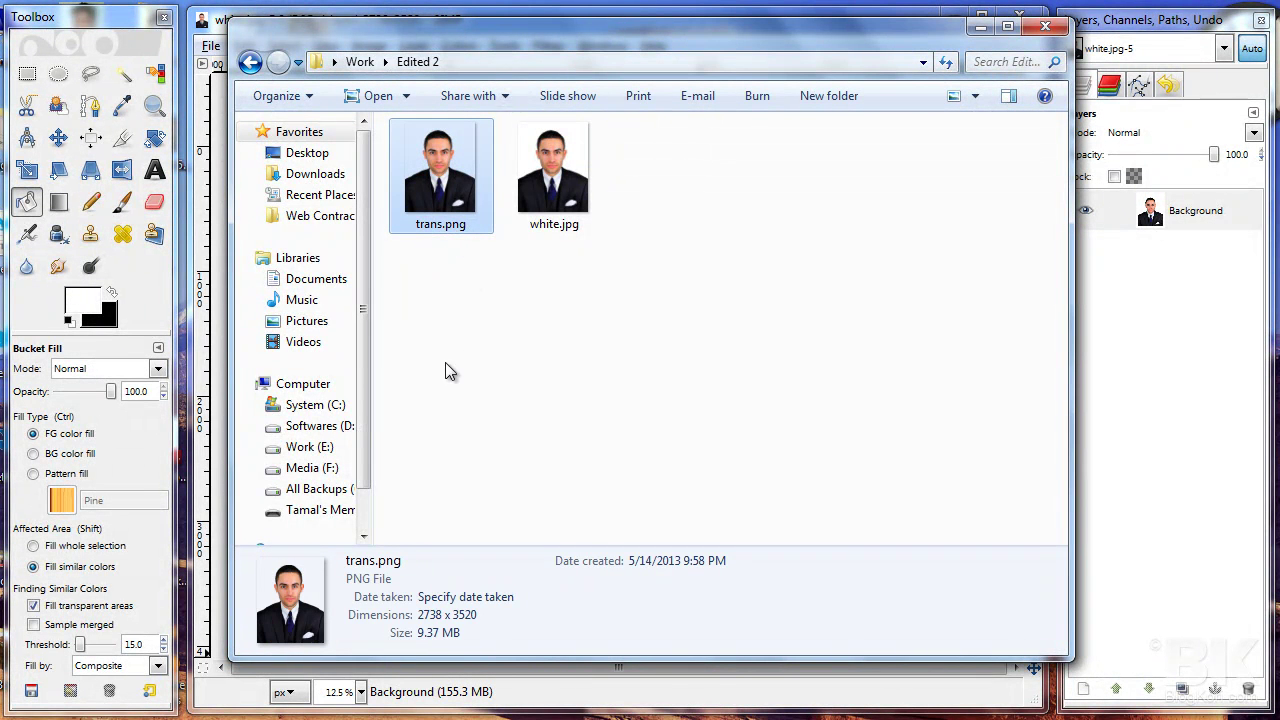
click(582, 185)
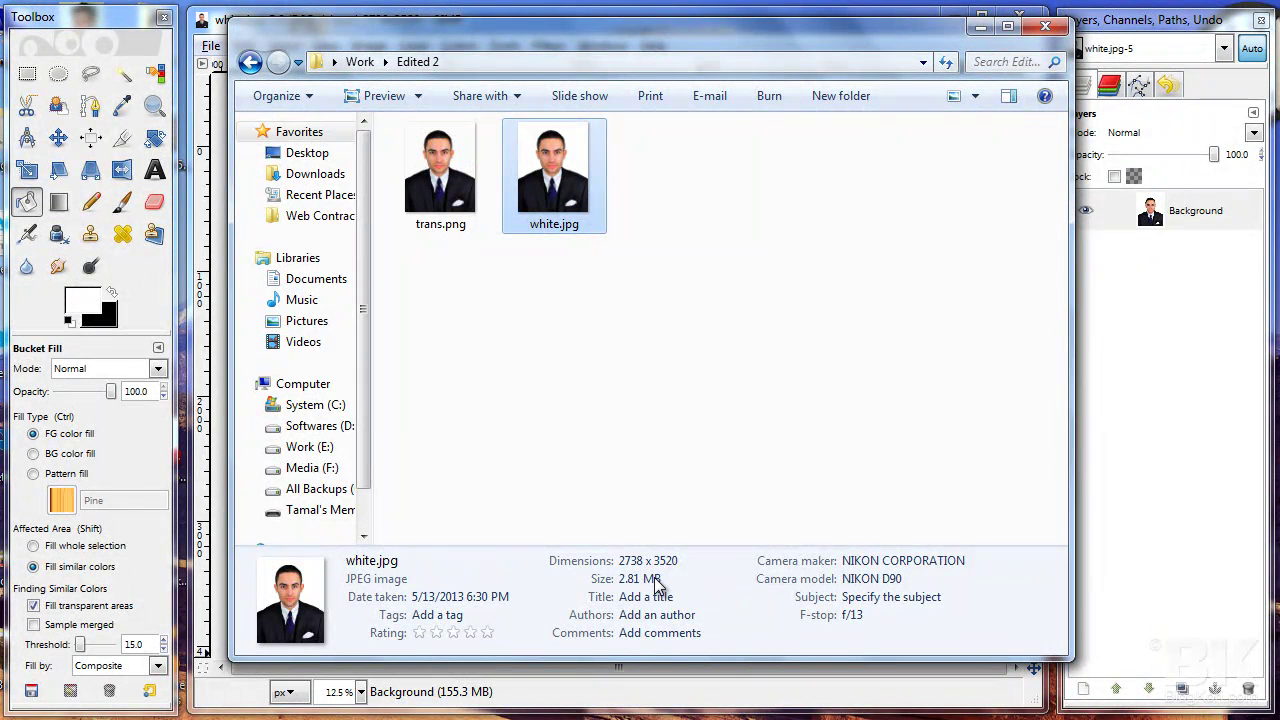
click(517, 251)
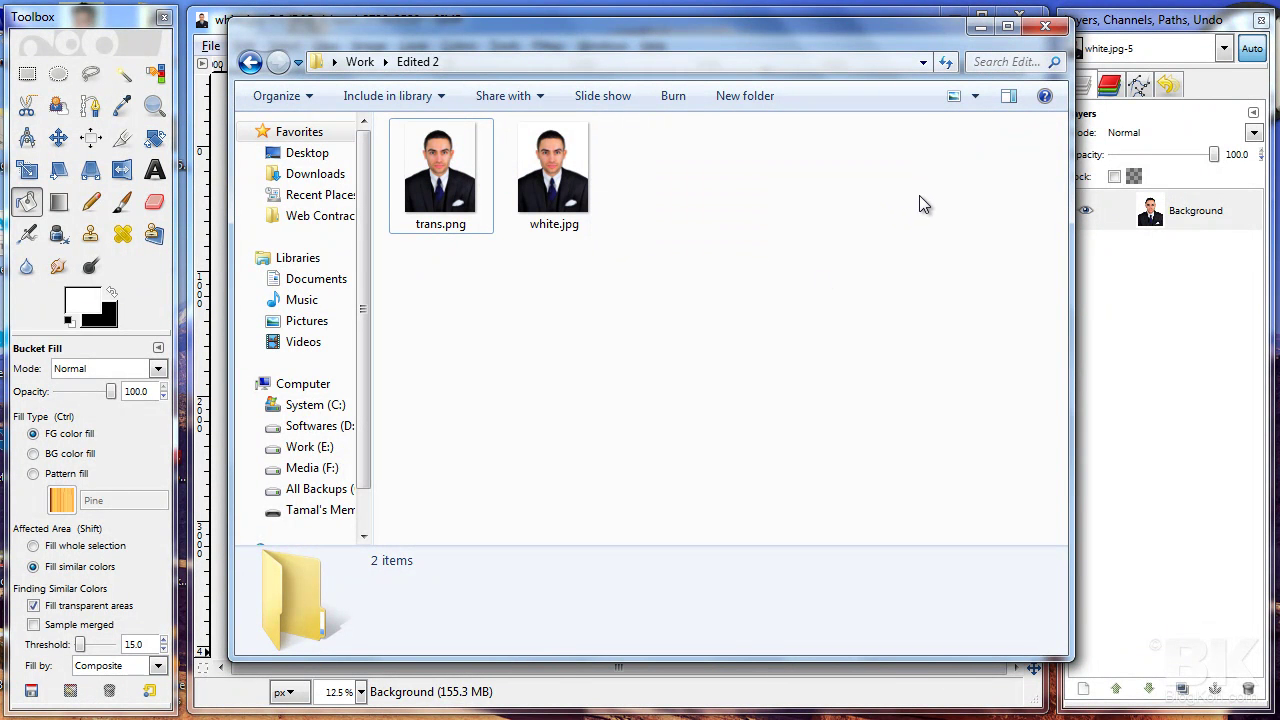
drag(783, 37, 760, 54)
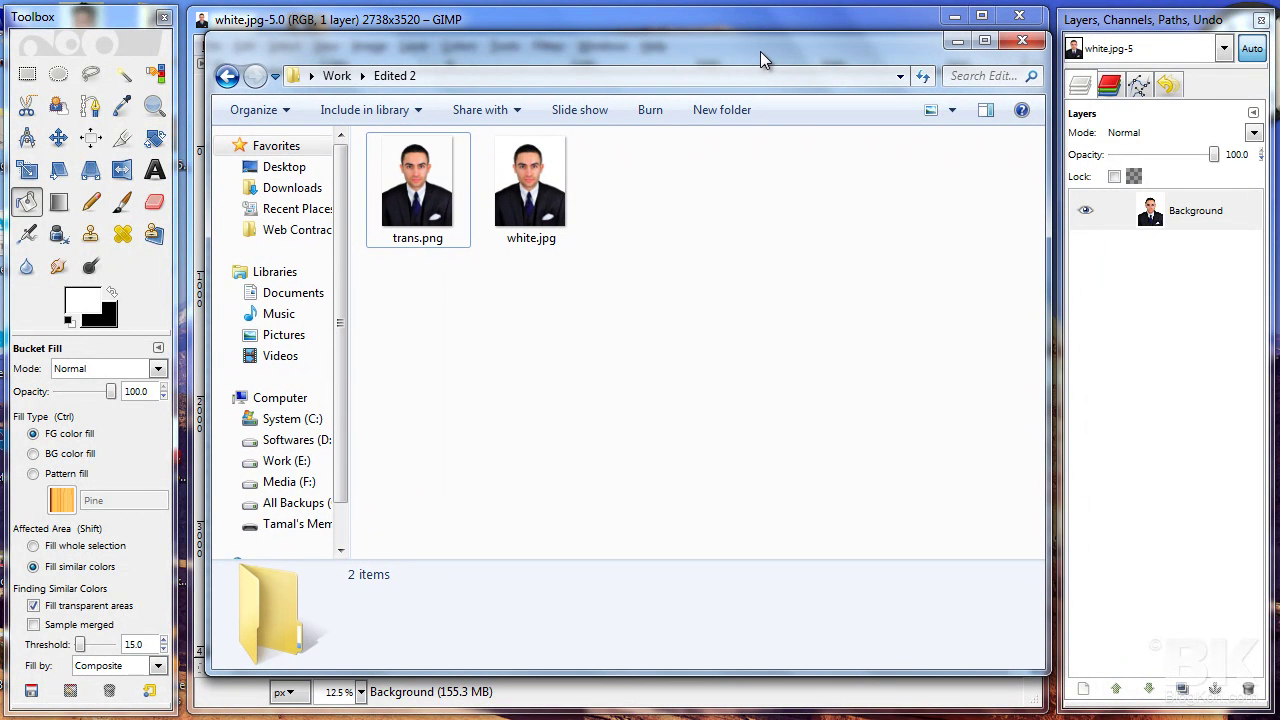